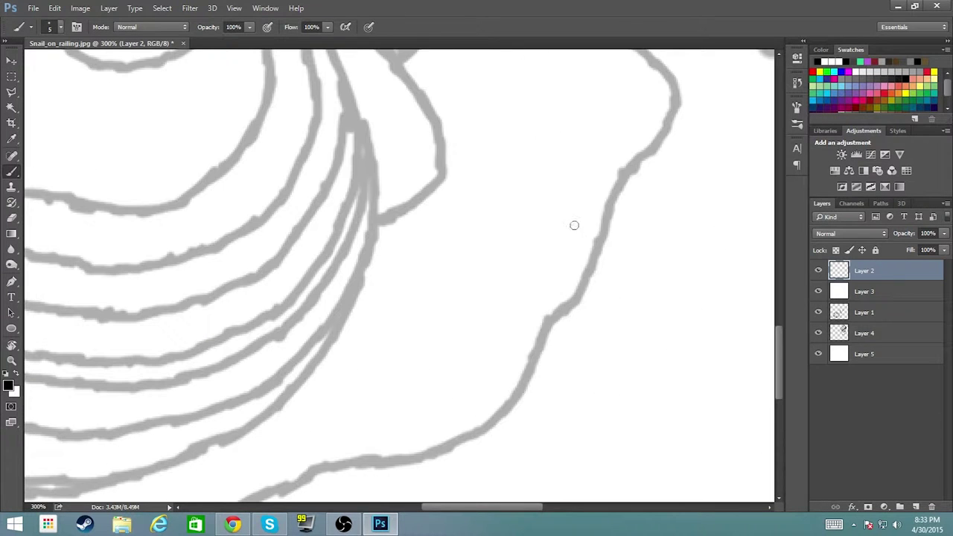
Ink the shell outline and the snail's foot line in black with a size-5 brush
mouse_move(604, 234)
left_mouse_down()
mouse_move(584, 276)
mouse_move(276, 489)
left_mouse_up()
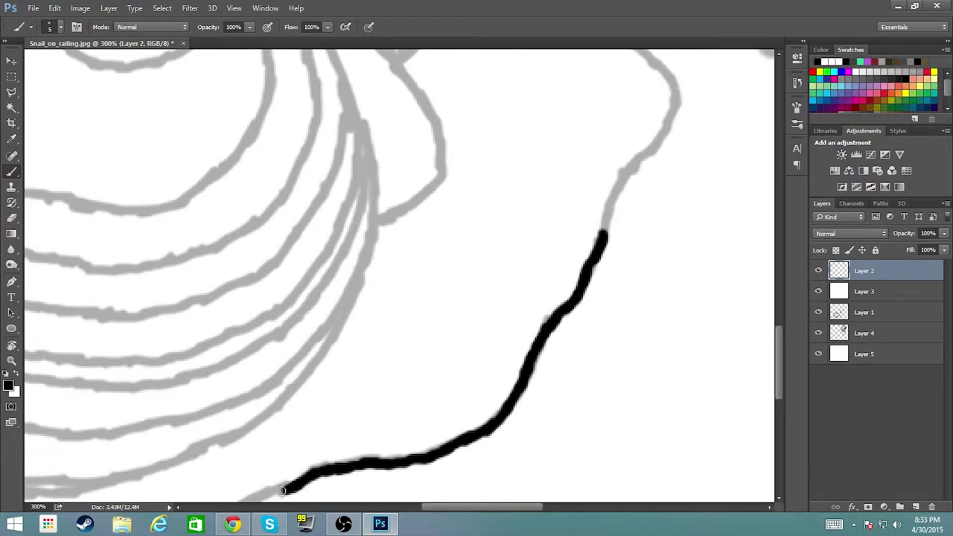
left_click_drag(623, 178, 603, 231)
left_click_drag(658, 142, 676, 74)
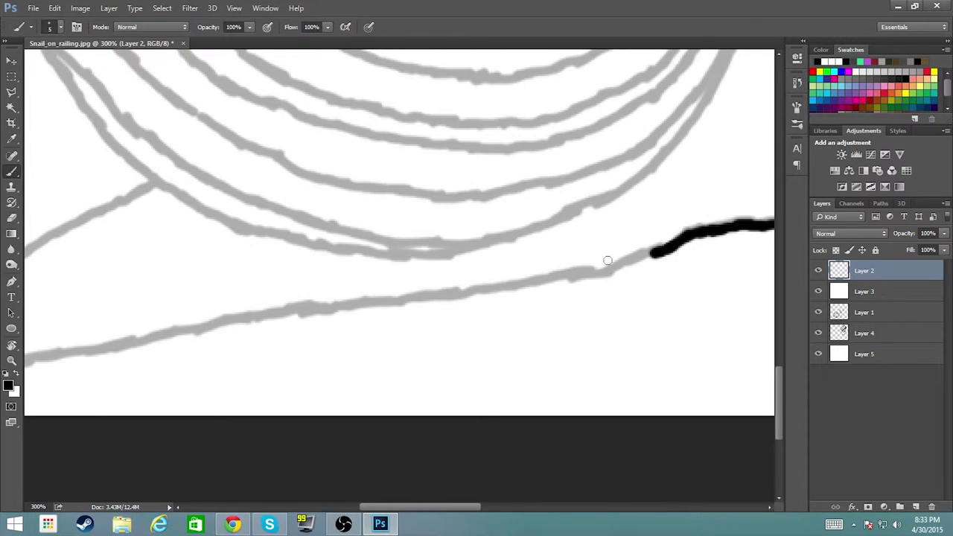
mouse_move(650, 252)
left_mouse_down()
mouse_move(599, 274)
mouse_move(34, 361)
left_mouse_up()
Trace the railing's tip, long upper edge and left edge in black
left_click_drag(160, 256, 499, 211)
left_click_drag(282, 260, 216, 310)
left_click_drag(370, 314, 216, 308)
left_click_drag(283, 260, 493, 133)
mouse_move(457, 97)
left_mouse_down()
mouse_move(525, 142)
mouse_move(648, 192)
mouse_move(753, 210)
left_mouse_up()
mouse_move(455, 95)
left_mouse_down()
mouse_move(438, 68)
mouse_move(633, 341)
left_mouse_up()
mouse_move(543, 136)
left_mouse_down()
mouse_move(547, 171)
mouse_move(640, 340)
left_mouse_up()
left_click_drag(564, 63, 544, 157)
mouse_move(544, 157)
left_mouse_down()
mouse_move(509, 271)
mouse_move(573, 151)
mouse_move(633, 100)
left_mouse_up()
Ink the shell's outer edge across the top and down the right side
left_click_drag(630, 157, 521, 221)
mouse_move(601, 134)
left_mouse_down()
mouse_move(560, 149)
mouse_move(734, 116)
left_mouse_up()
left_click_drag(676, 121, 309, 240)
mouse_move(336, 144)
left_mouse_down()
mouse_move(451, 159)
mouse_move(549, 206)
mouse_move(589, 238)
mouse_move(696, 350)
mouse_move(740, 439)
mouse_move(704, 501)
mouse_move(695, 275)
left_mouse_up()
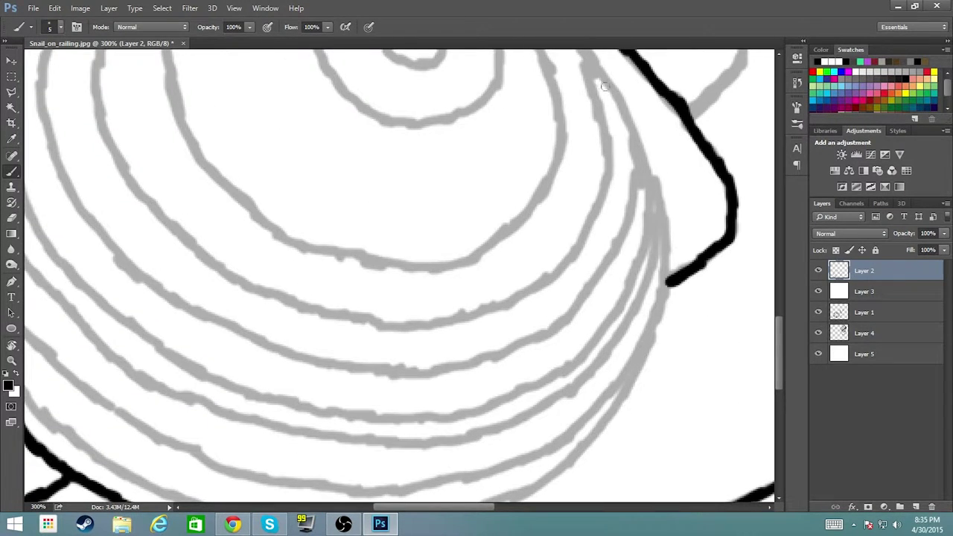
mouse_move(605, 87)
left_mouse_down()
mouse_move(667, 250)
mouse_move(596, 439)
mouse_move(539, 488)
left_mouse_up()
mouse_move(540, 488)
left_mouse_down()
mouse_move(737, 267)
mouse_move(672, 302)
mouse_move(509, 345)
mouse_move(417, 395)
left_mouse_up()
Ink the shell's inner curve, the neck line and the head outline
mouse_move(136, 129)
left_mouse_down()
mouse_move(268, 212)
mouse_move(312, 262)
left_mouse_up()
left_click_drag(391, 298, 450, 152)
mouse_move(602, 203)
left_mouse_down()
mouse_move(622, 286)
mouse_move(650, 312)
left_mouse_up()
left_click_drag(633, 143, 600, 208)
Trace both antenna outlines and the V-shaped curve between them up to the tips
mouse_move(603, 104)
left_mouse_down()
mouse_move(542, 181)
mouse_move(510, 195)
left_mouse_up()
left_click_drag(488, 94, 506, 184)
left_click_drag(664, 102, 633, 143)
left_click_drag(640, 80, 473, 315)
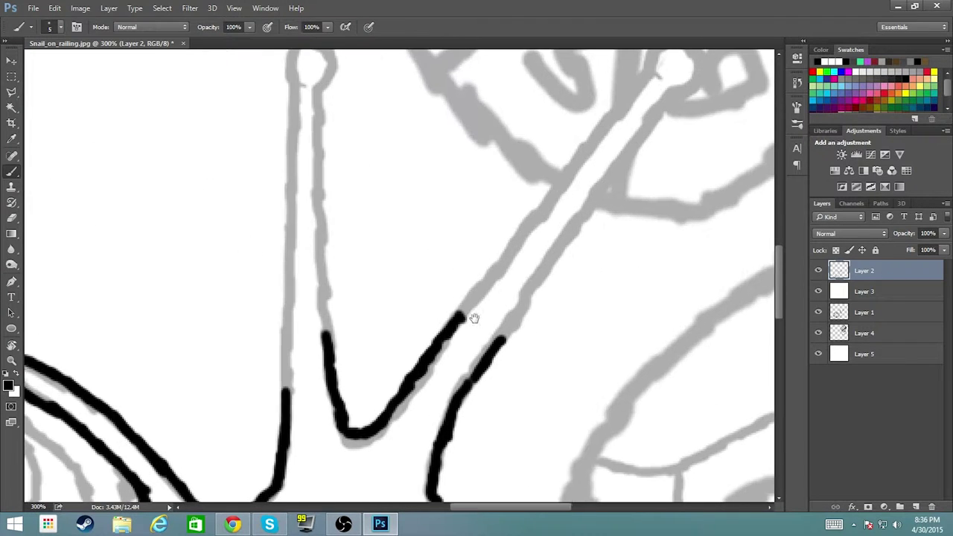
left_click_drag(588, 207, 465, 376)
left_click_drag(554, 192, 458, 316)
left_click_drag(521, 237, 591, 138)
left_click_drag(581, 217, 661, 95)
Close both antenna tips with round black loops
mouse_move(591, 139)
left_mouse_down()
mouse_move(639, 81)
mouse_move(704, 74)
left_mouse_up()
left_click_drag(465, 230, 476, 287)
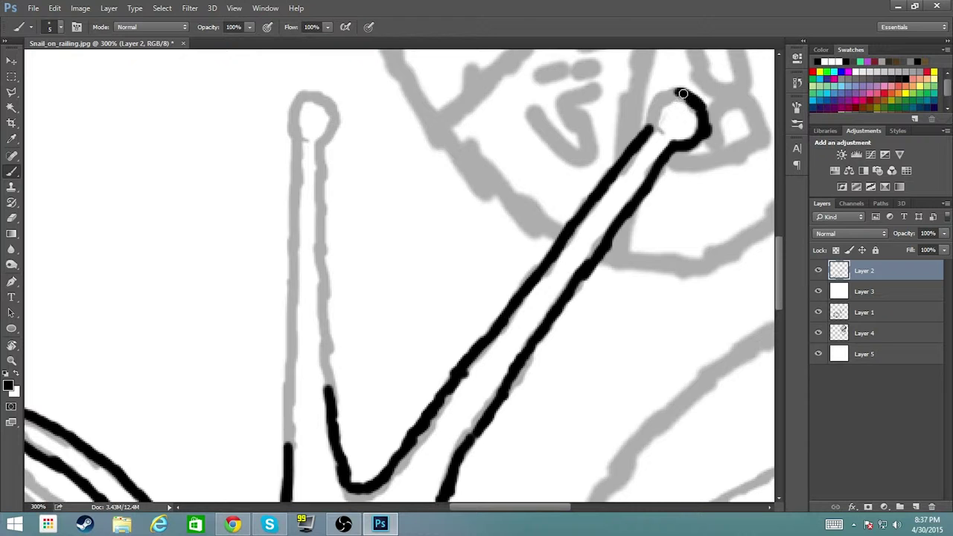
left_click_drag(683, 93, 649, 129)
mouse_move(324, 146)
left_mouse_down()
mouse_move(295, 108)
mouse_move(303, 141)
mouse_move(289, 451)
mouse_move(322, 257)
mouse_move(329, 383)
left_mouse_up()
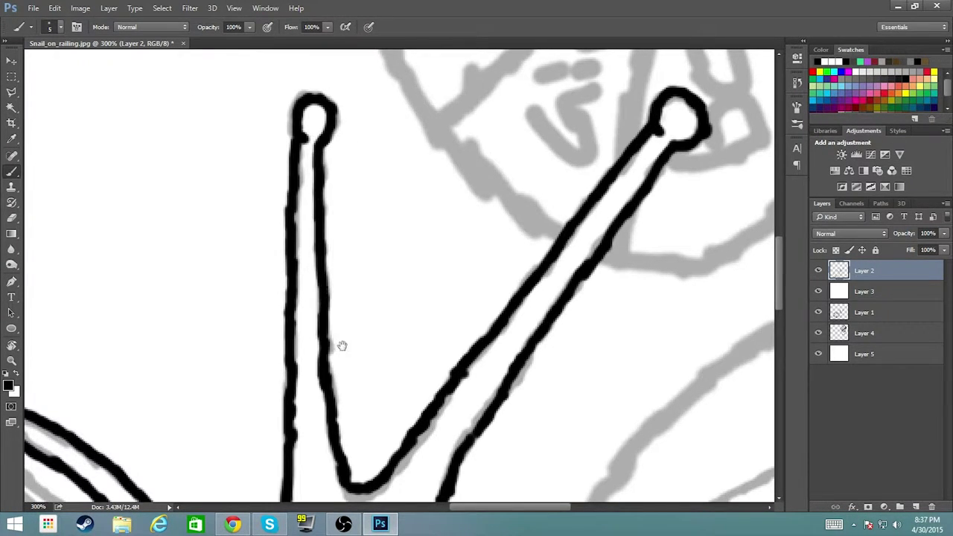
left_click_drag(466, 201, 602, 293)
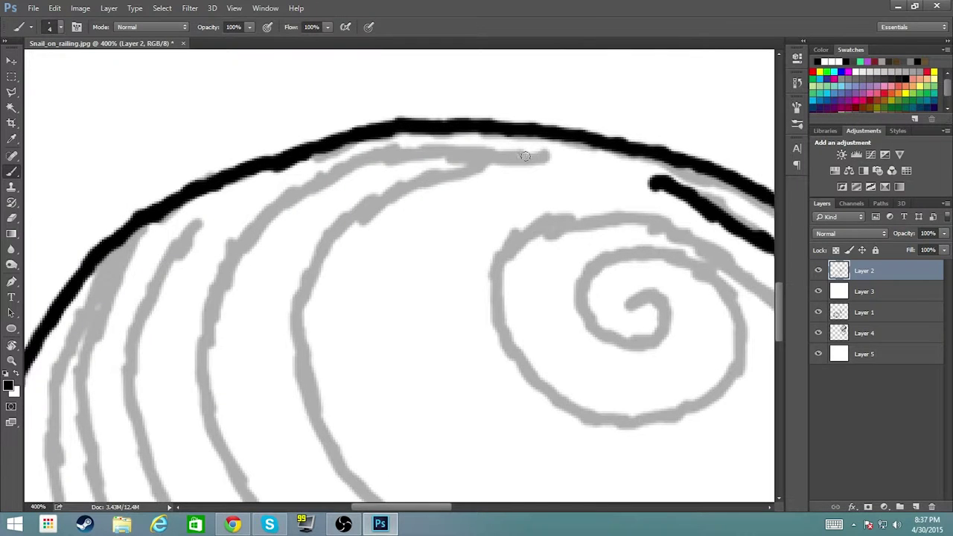
Ink the upper inner shell rings in thinner size-3 black lines down both sides
left_click_drag(545, 155, 409, 152)
left_click_drag(483, 161, 403, 186)
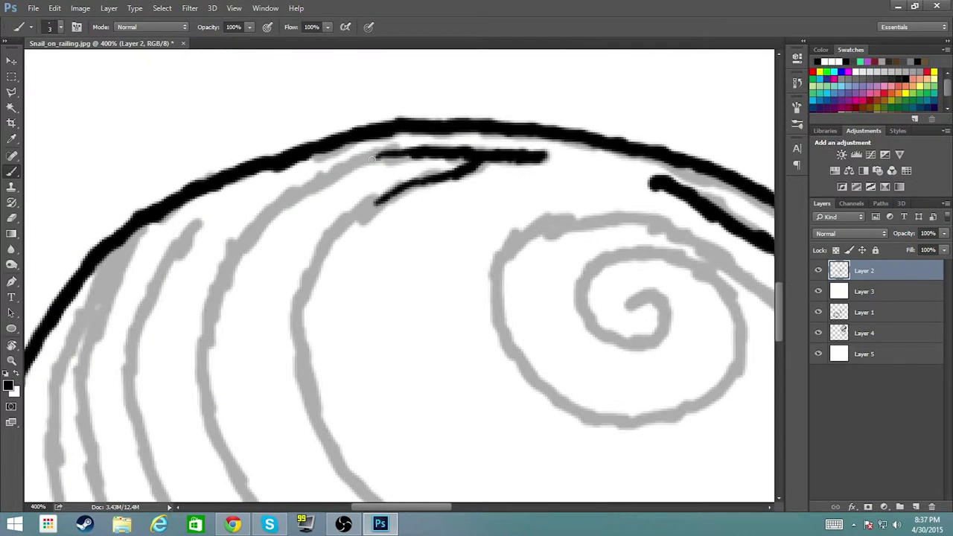
mouse_move(371, 157)
left_mouse_down()
mouse_move(242, 252)
mouse_move(213, 311)
mouse_move(223, 454)
left_mouse_up()
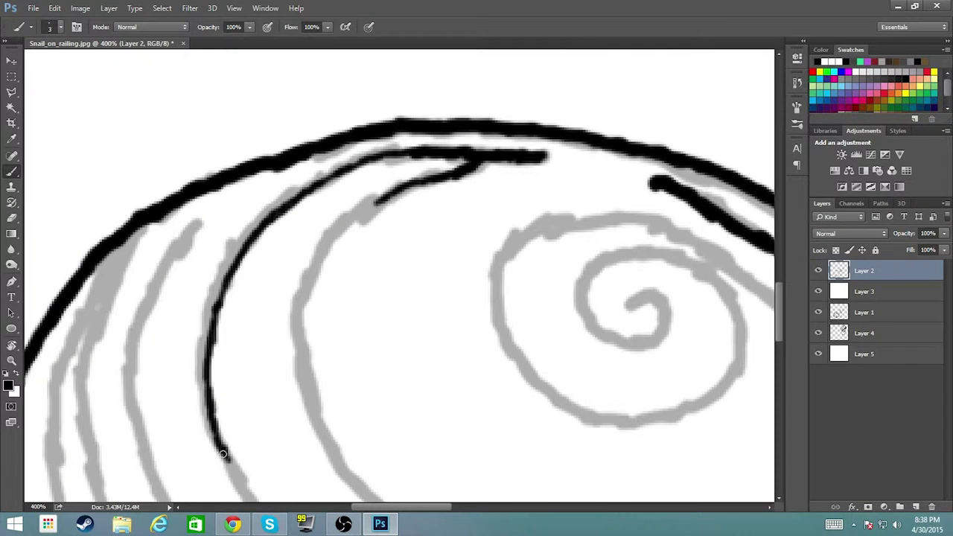
mouse_move(381, 198)
left_mouse_down()
mouse_move(335, 238)
mouse_move(301, 357)
mouse_move(339, 442)
left_mouse_up()
left_click_drag(373, 496, 482, 277)
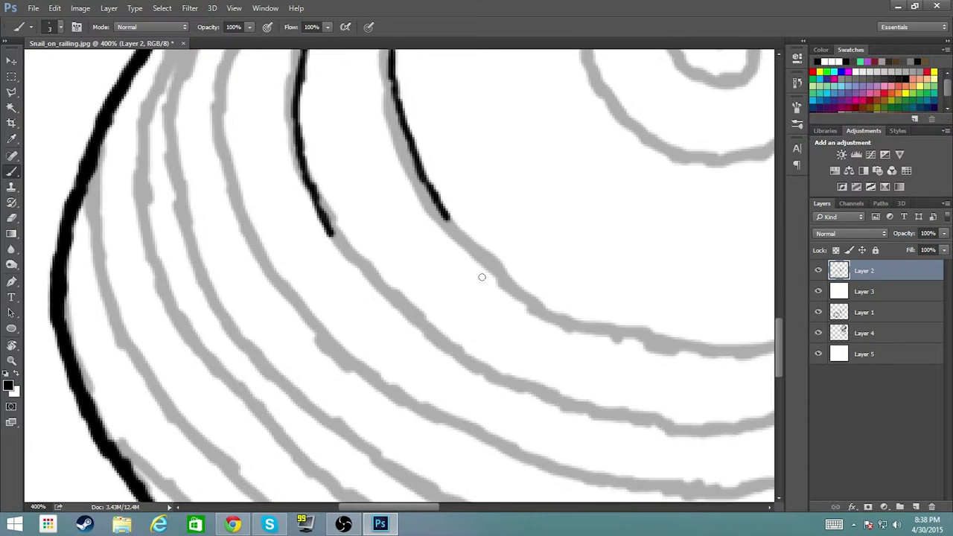
mouse_move(329, 232)
left_mouse_down()
mouse_move(402, 311)
mouse_move(457, 351)
left_mouse_up()
mouse_move(448, 220)
left_mouse_down()
mouse_move(574, 320)
mouse_move(642, 332)
left_mouse_up()
left_click_drag(718, 315, 480, 251)
mouse_move(674, 61)
left_mouse_down()
mouse_move(678, 105)
mouse_move(558, 272)
mouse_move(487, 289)
left_mouse_up()
mouse_move(724, 58)
left_mouse_down()
mouse_move(745, 131)
mouse_move(691, 276)
mouse_move(551, 341)
mouse_move(485, 357)
left_mouse_up()
Close gaps in the inked rings and join the ring lines on the right
left_click_drag(217, 274, 276, 315)
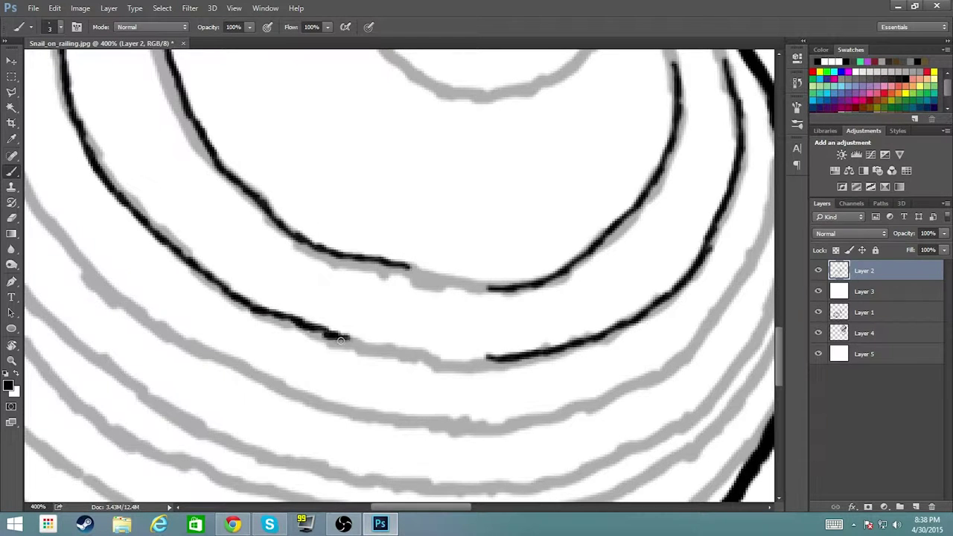
left_click_drag(414, 350, 497, 358)
left_click_drag(400, 262, 508, 288)
left_click_drag(457, 231, 461, 488)
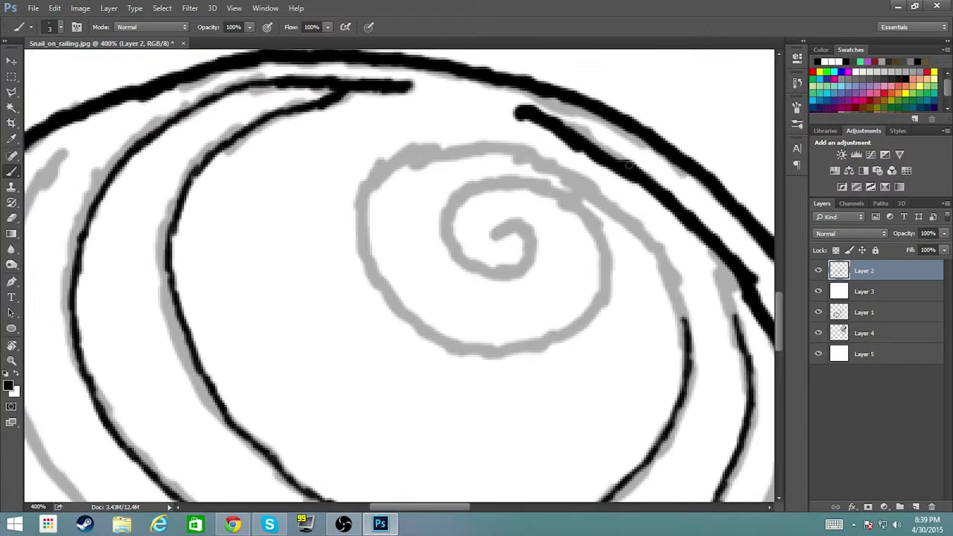
left_click_drag(608, 209, 679, 313)
left_click_drag(533, 156, 609, 212)
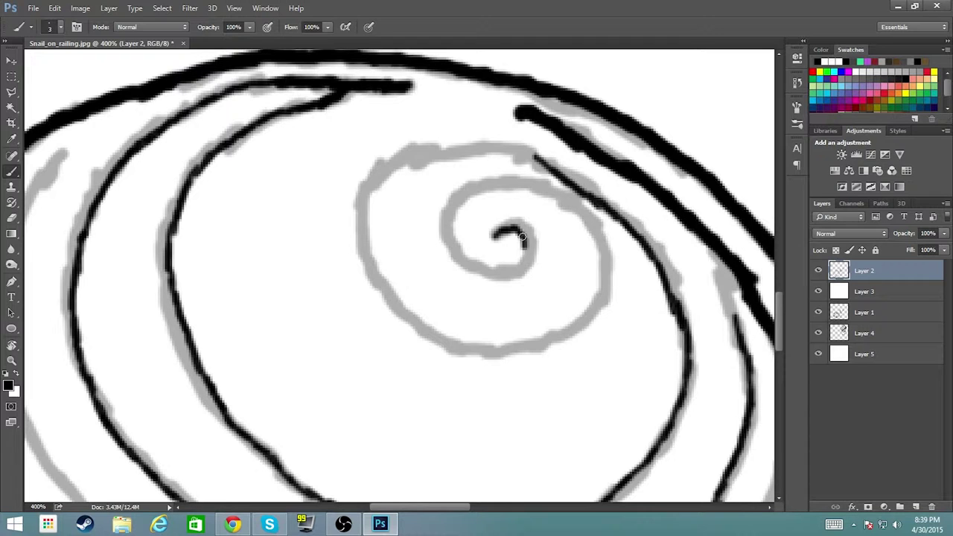
Trace the central spiral and its outer turn, plus more rings near the body
mouse_move(458, 247)
left_mouse_down()
mouse_move(494, 184)
mouse_move(595, 238)
mouse_move(517, 343)
mouse_move(427, 321)
mouse_move(366, 195)
mouse_move(484, 150)
mouse_move(548, 158)
left_mouse_up()
mouse_move(357, 379)
left_mouse_down()
mouse_move(550, 141)
mouse_move(402, 260)
left_mouse_up()
left_click_drag(461, 151, 198, 431)
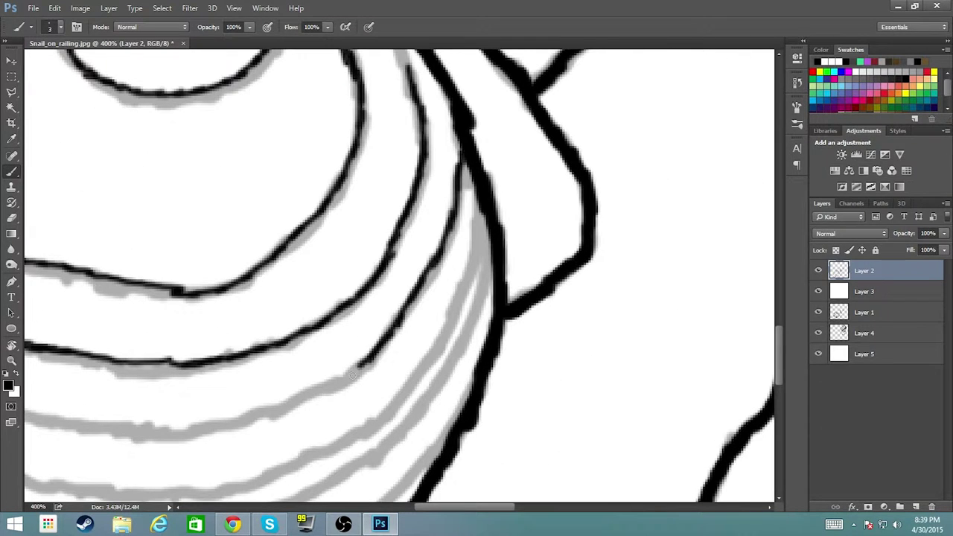
mouse_move(464, 225)
left_mouse_down()
mouse_move(408, 381)
mouse_move(253, 484)
mouse_move(387, 438)
mouse_move(218, 491)
left_mouse_up()
left_click_drag(198, 430, 128, 437)
left_click_drag(471, 387, 418, 498)
left_click_drag(447, 477, 625, 276)
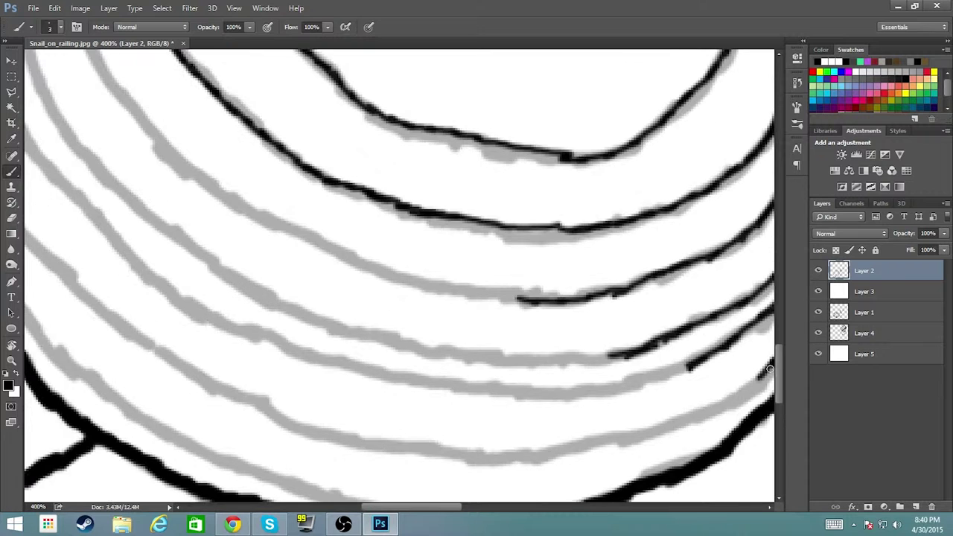
Ink the lower shell rings, extending them leftward
mouse_move(772, 399)
left_mouse_down()
mouse_move(674, 426)
mouse_move(488, 453)
left_mouse_up()
mouse_move(695, 360)
left_mouse_down()
mouse_move(646, 376)
mouse_move(494, 392)
left_mouse_up()
left_click_drag(609, 356, 466, 353)
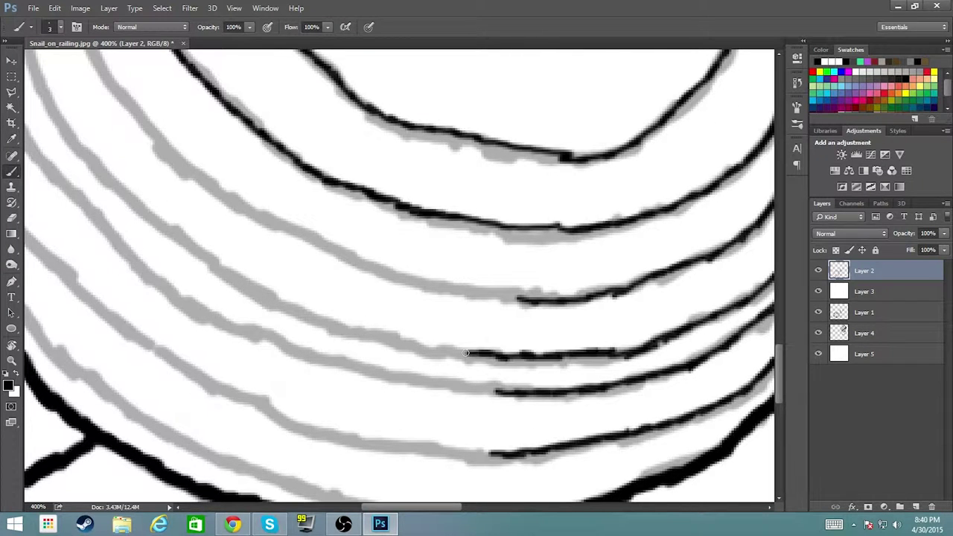
left_click_drag(520, 298, 448, 295)
Redo a misplaced ring stroke and erase stray black marks with the Eraser
left_click_drag(189, 163, 305, 211)
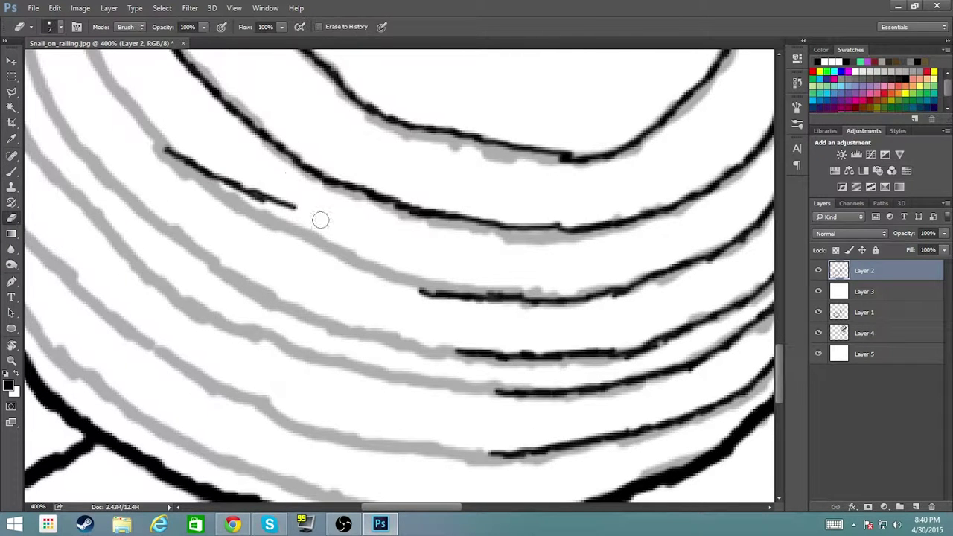
key("ctrl+z")
mouse_move(426, 292)
left_mouse_down()
mouse_move(349, 259)
mouse_move(101, 63)
left_mouse_up()
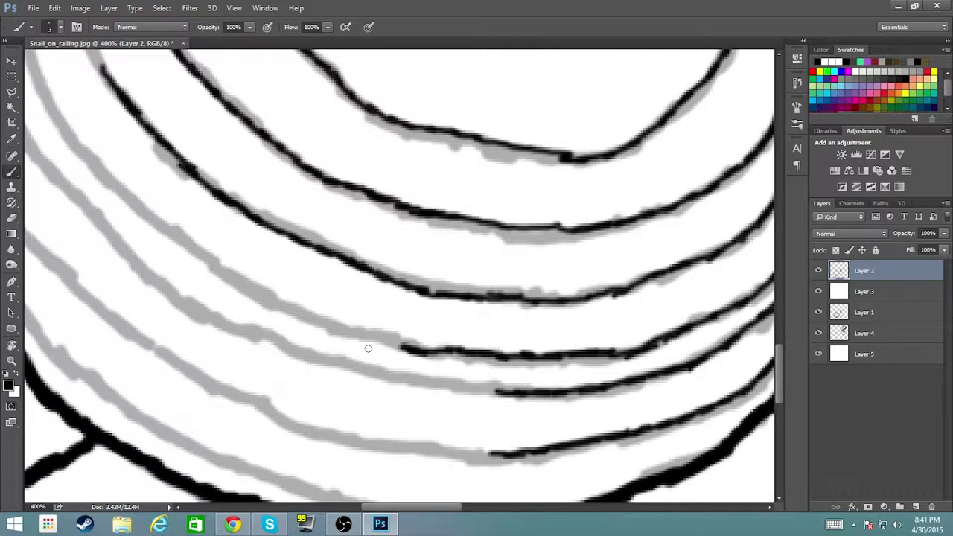
key("e")
mouse_move(372, 326)
left_mouse_down()
mouse_move(364, 347)
mouse_move(393, 351)
left_mouse_up()
key("b")
key("e")
key("b")
left_click_drag(158, 223, 420, 351)
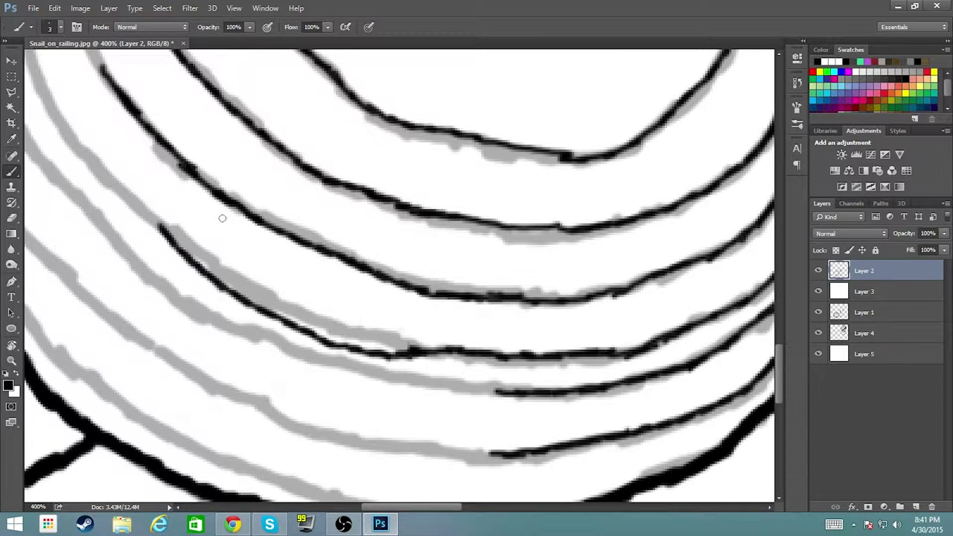
mouse_move(79, 139)
left_mouse_down()
mouse_move(112, 209)
mouse_move(165, 233)
mouse_move(81, 171)
mouse_move(396, 364)
mouse_move(421, 353)
mouse_move(149, 223)
mouse_move(201, 264)
mouse_move(406, 344)
left_mouse_up()
key("e")
key("b")
Ink the long left, lower-left and bottom shell ring lines
left_click_drag(495, 392, 450, 388)
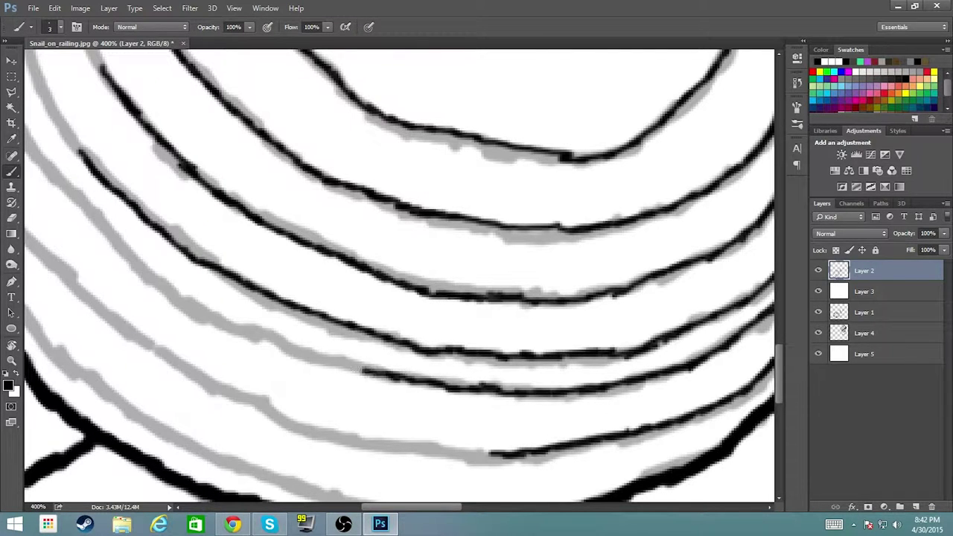
mouse_move(365, 370)
left_mouse_down()
mouse_move(283, 342)
mouse_move(173, 285)
mouse_move(66, 183)
mouse_move(27, 67)
mouse_move(81, 155)
left_mouse_up()
mouse_move(27, 320)
left_mouse_down()
mouse_move(120, 405)
mouse_move(201, 453)
left_mouse_up()
mouse_move(27, 239)
left_mouse_down()
mouse_move(172, 364)
mouse_move(266, 410)
left_mouse_up()
mouse_move(500, 453)
left_mouse_down()
mouse_move(387, 445)
mouse_move(266, 414)
left_mouse_up()
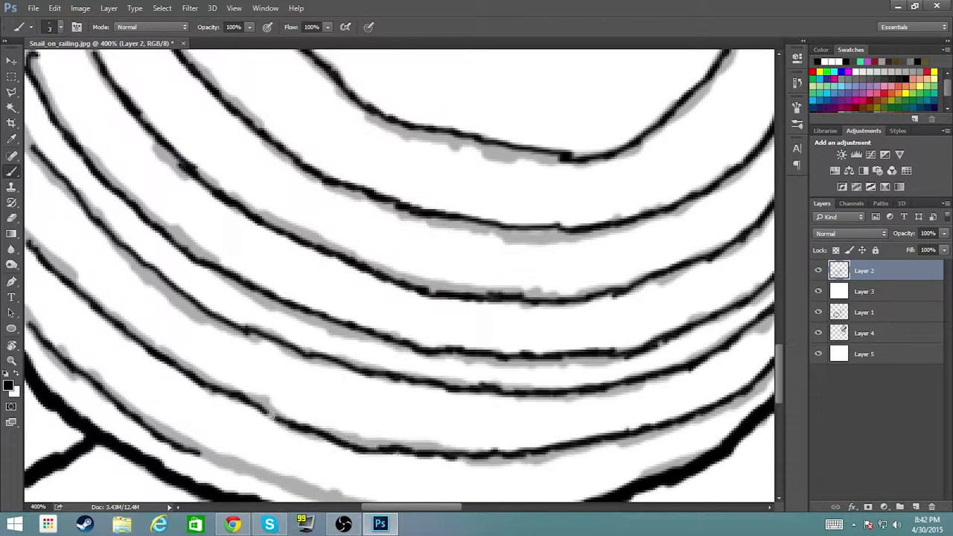
left_click_drag(281, 375, 262, 241)
mouse_move(500, 387)
left_mouse_down()
mouse_move(410, 387)
mouse_move(301, 364)
mouse_move(166, 317)
left_mouse_up()
left_click_drag(342, 335, 273, 265)
left_click_drag(317, 313, 347, 344)
left_click_drag(254, 108, 357, 269)
left_click_drag(357, 186, 294, 53)
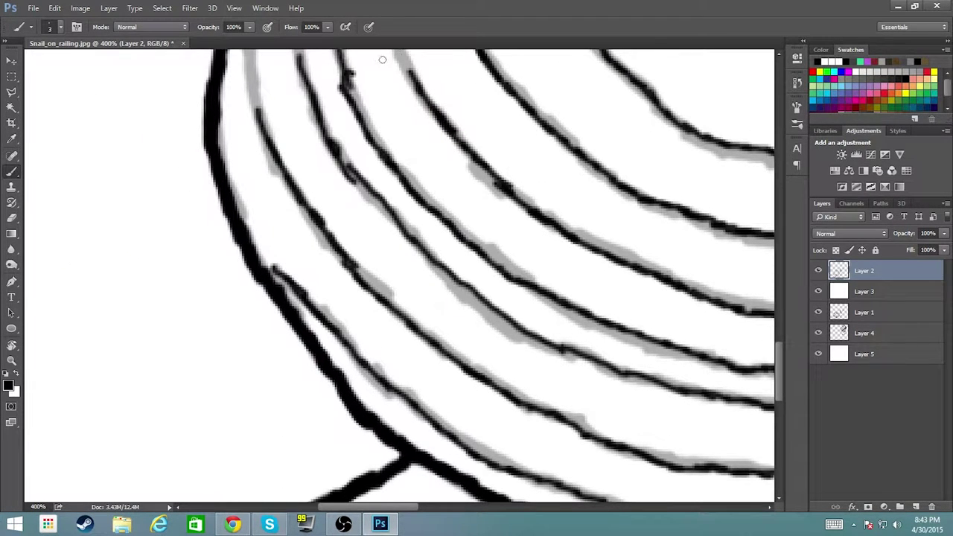
left_click_drag(414, 86, 395, 50)
Ink the remaining ring lines near the shell's left edge and top
scroll(217, 79, "up", 5)
key("ctrl+alt+a")
key("alt+period")
left_click_drag(282, 195, 287, 265)
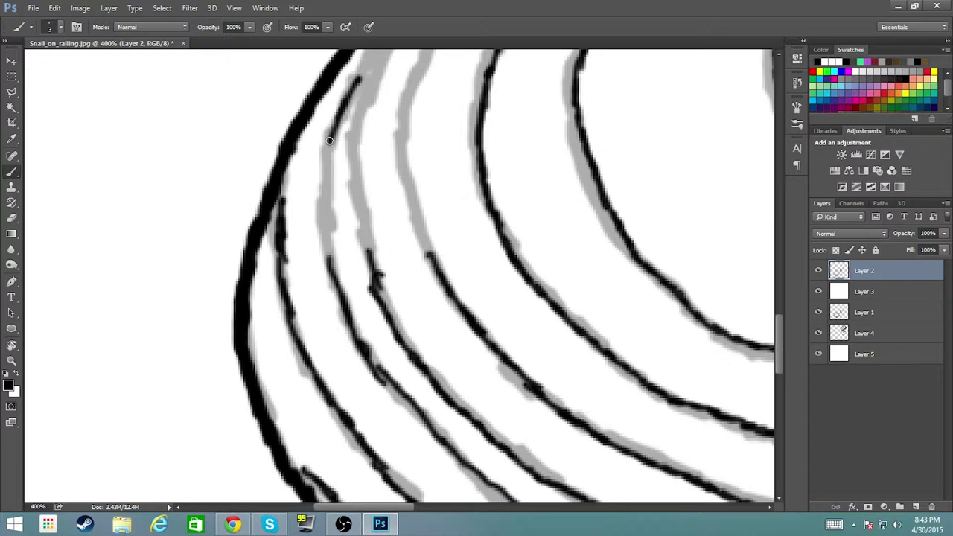
left_click_drag(363, 74, 326, 267)
left_click_drag(417, 71, 431, 260)
mouse_move(378, 76)
left_mouse_down()
mouse_move(356, 124)
mouse_move(372, 265)
left_mouse_up()
mouse_move(381, 58)
left_mouse_down()
mouse_move(366, 89)
mouse_move(356, 82)
left_mouse_up()
scroll(372, 223, "up", 5)
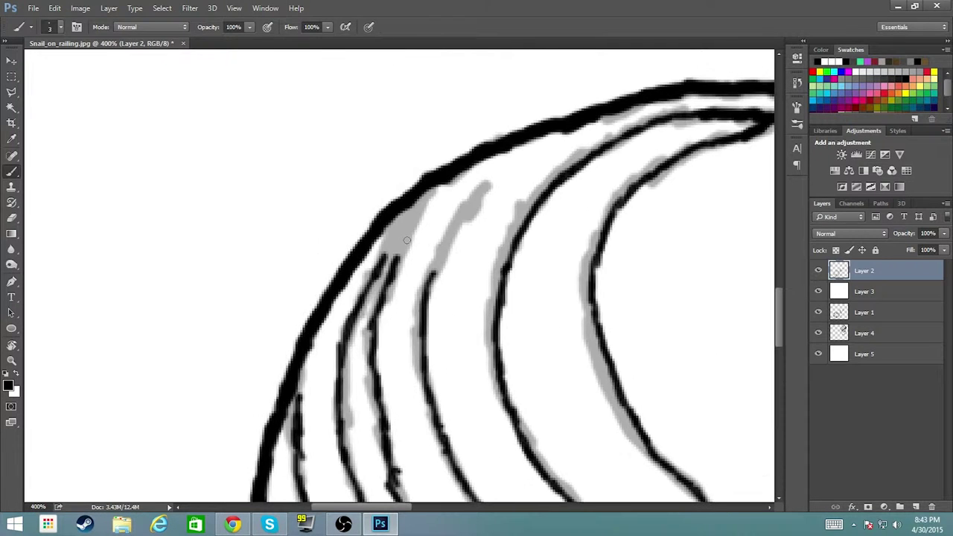
left_click_drag(428, 192, 395, 262)
left_click_drag(483, 192, 426, 289)
key("ctrl+0")
Toggle the grey sketch layer's visibility to check the clean line art
left_click(818, 312)
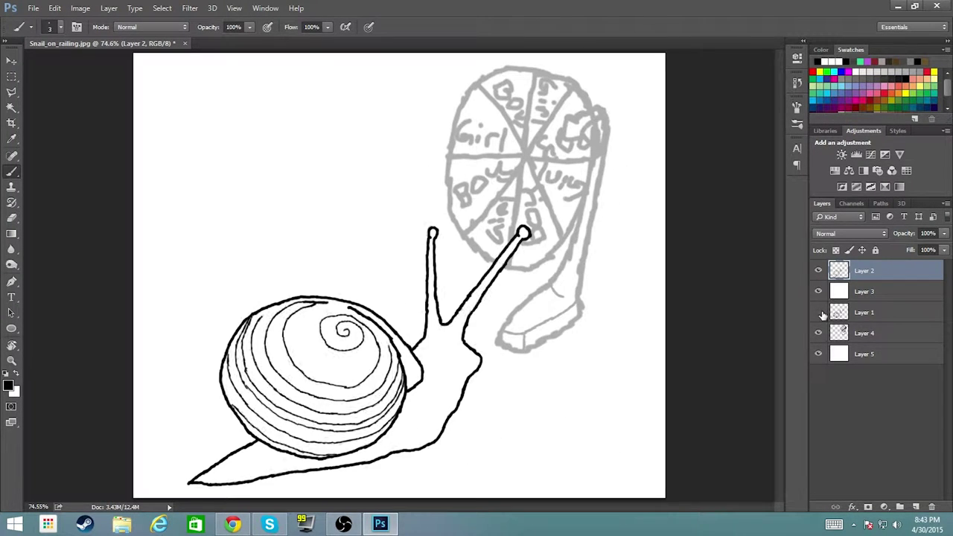
left_click(818, 312)
key("ctrl+plus")
key("ctrl+plus")
scroll(680, 264, "up", 3)
scroll(551, 417, "down", 3)
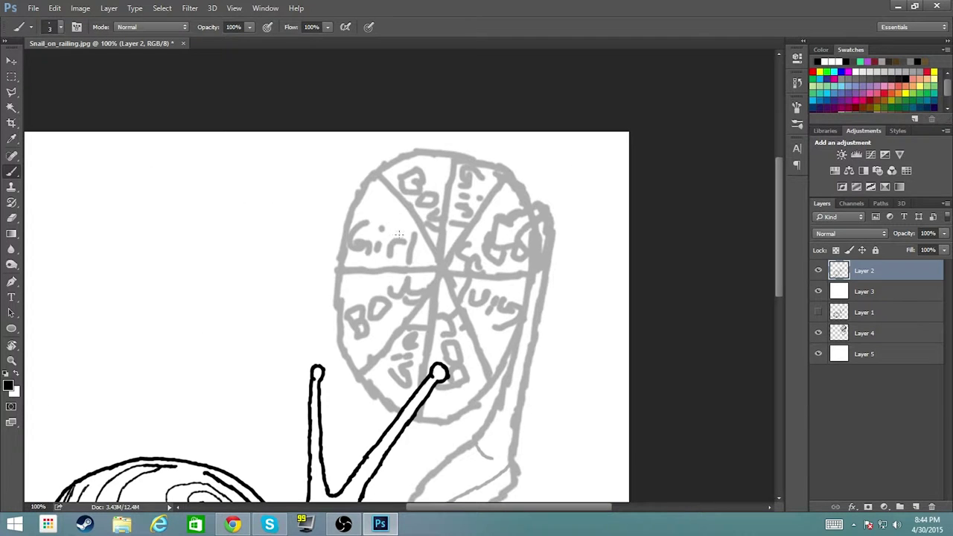
Outline the wheel's right, upper-left and top edges, undoing strokes that go astray
mouse_move(510, 179)
left_mouse_down()
mouse_move(536, 268)
mouse_move(492, 381)
left_mouse_up()
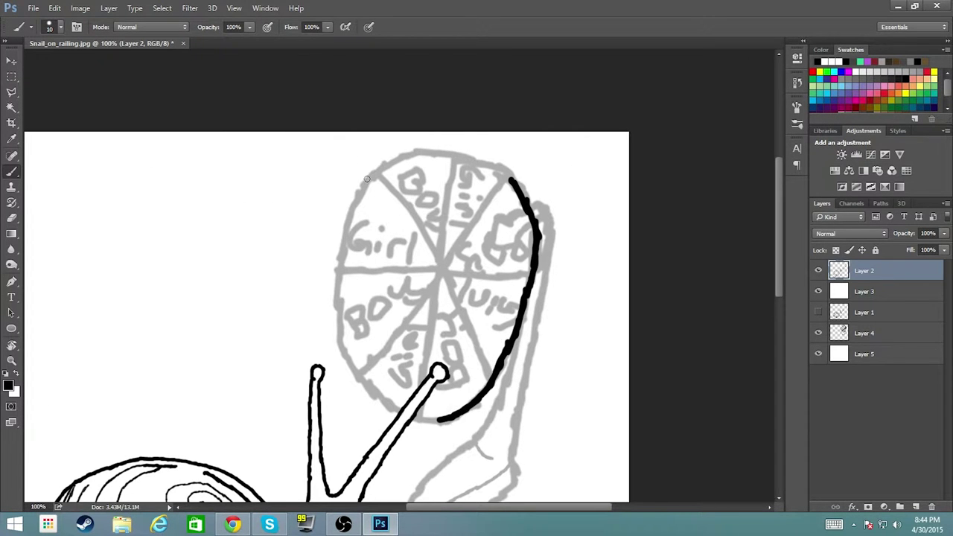
left_click_drag(366, 179, 337, 273)
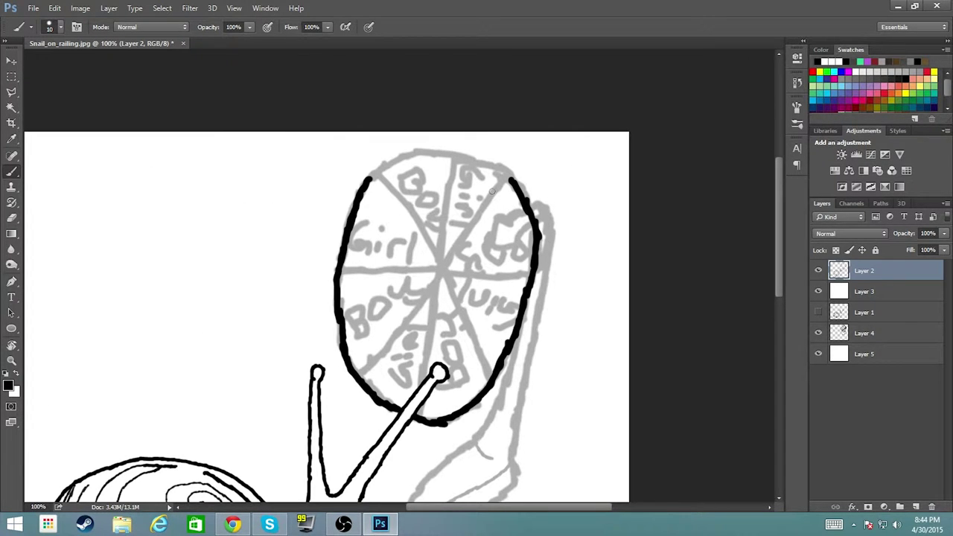
key("ctrl+alt+z")
key("ctrl+alt+z")
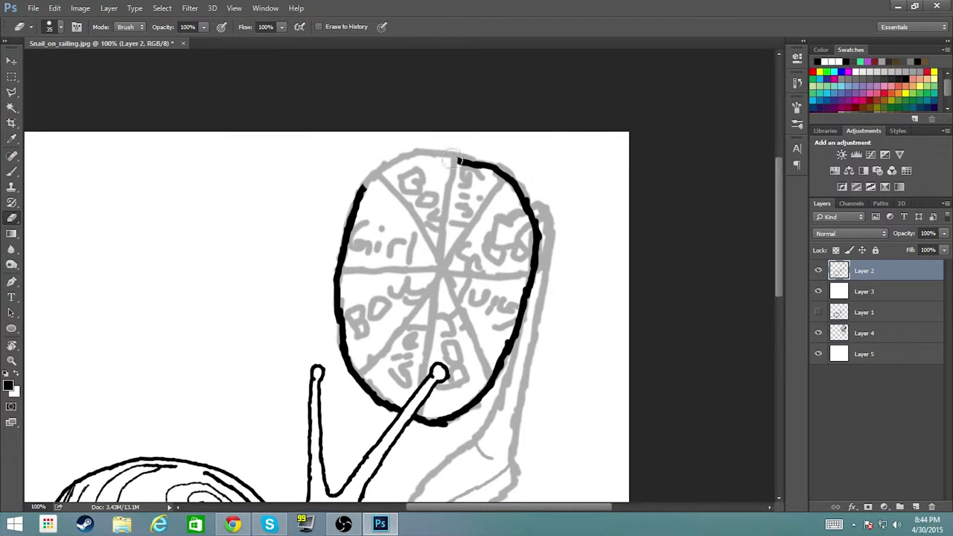
key("ctrl+alt+z")
key("ctrl+alt+z")
key("ctrl+alt+z")
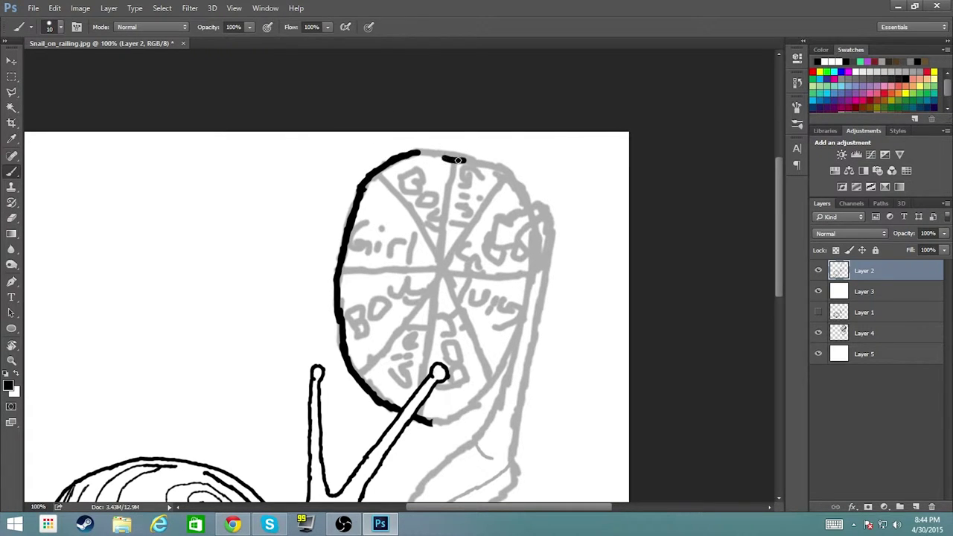
left_click_drag(459, 160, 418, 154)
key("ctrl+alt+z")
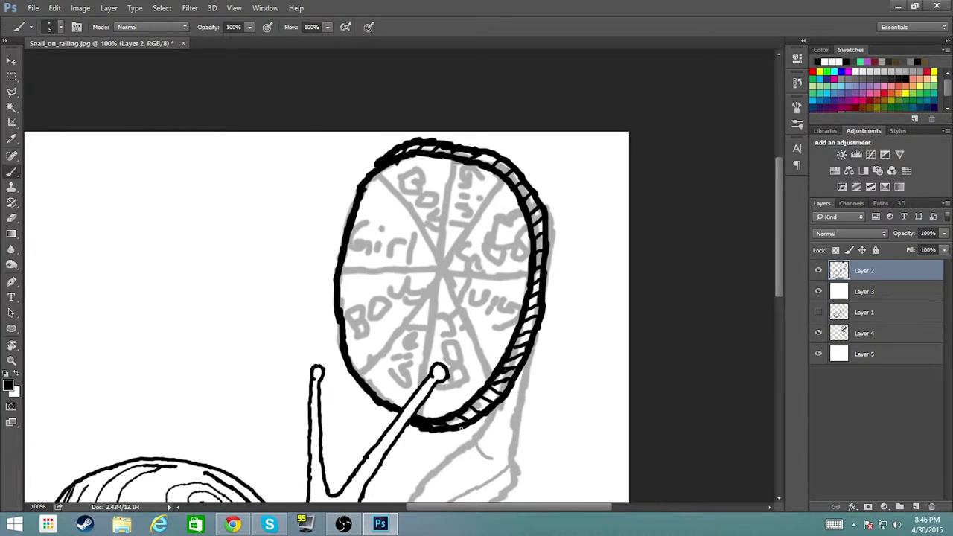
Erase a gap at the wheel's top and draw the pointer notch
key("e")
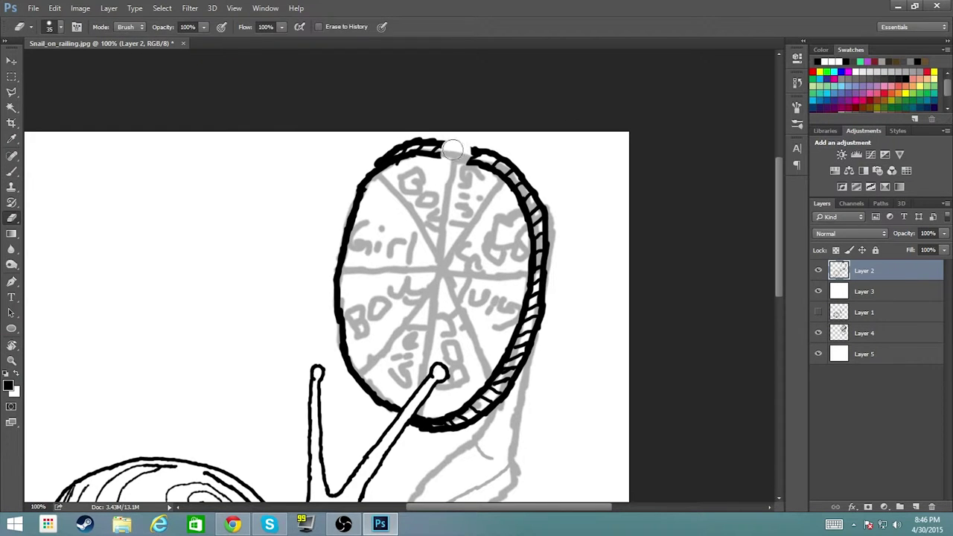
key("b")
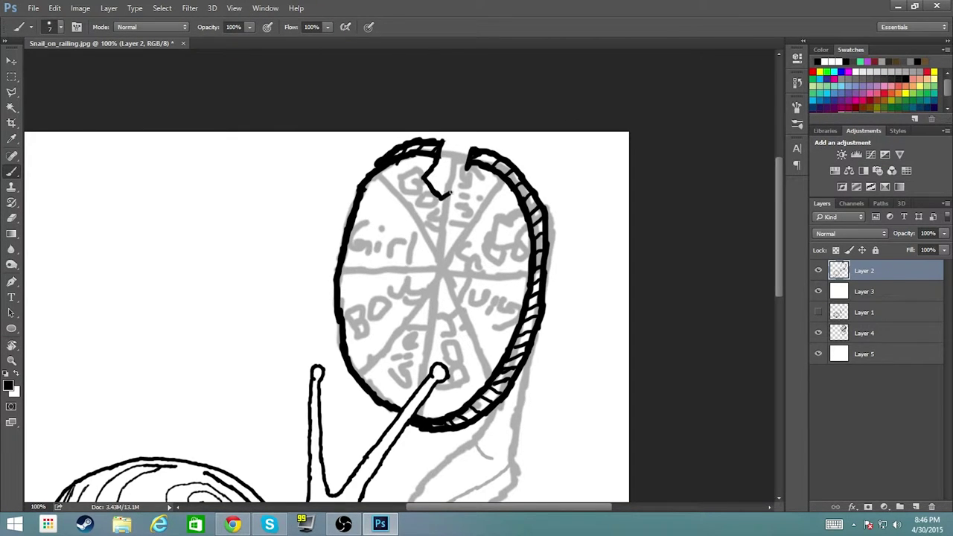
key("e")
key("b")
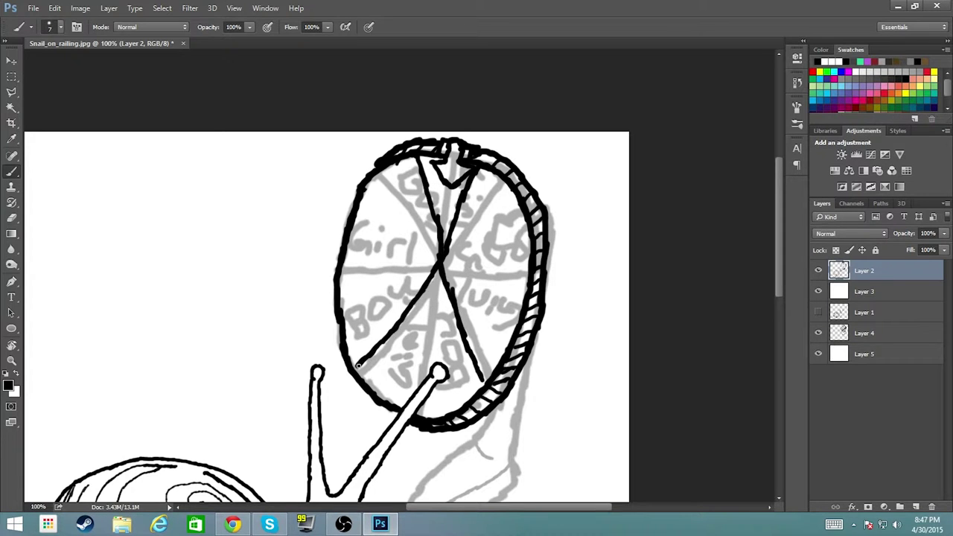
Step back through History to remove the earlier cross lines
key("e")
key("ctrl+alt+z")
key("ctrl+alt+z")
left_click(797, 82)
key("ctrl+alt+z")
key("ctrl+alt+z")
key("ctrl+alt+z")
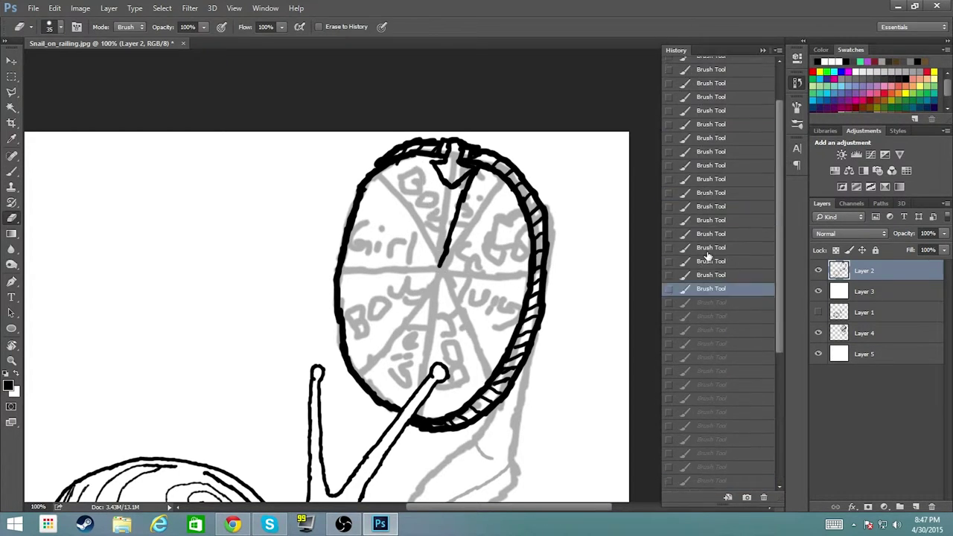
key("ctrl+alt+z")
key("ctrl+alt+z")
left_click(797, 82)
key("b")
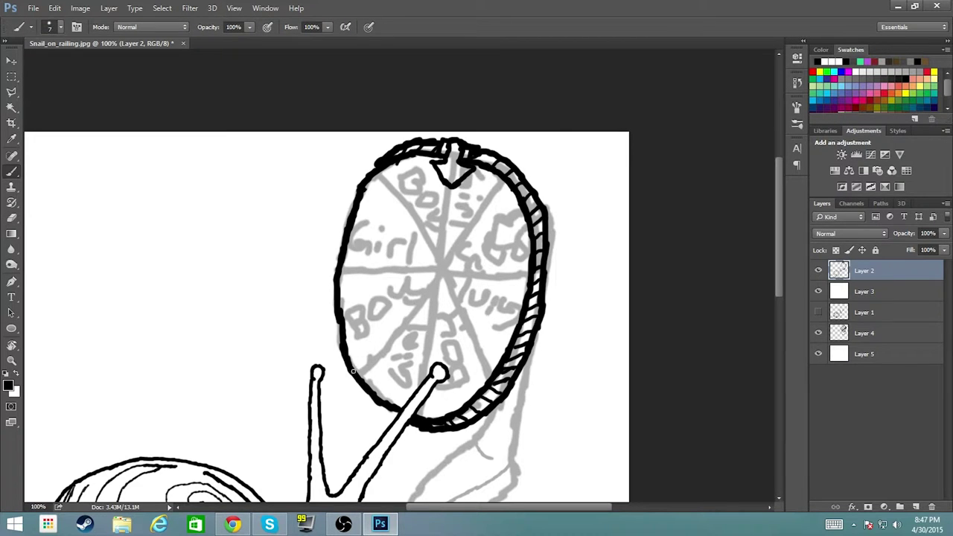
Draw two straight diagonals forming a black X across the wheel, then try a B in the top wedge
left_click(352, 370)
left_click(507, 179, "shift")
key("ctrl+z")
left_click(360, 376)
left_click(504, 182, "shift")
left_click(376, 175)
left_click(487, 386, "shift")
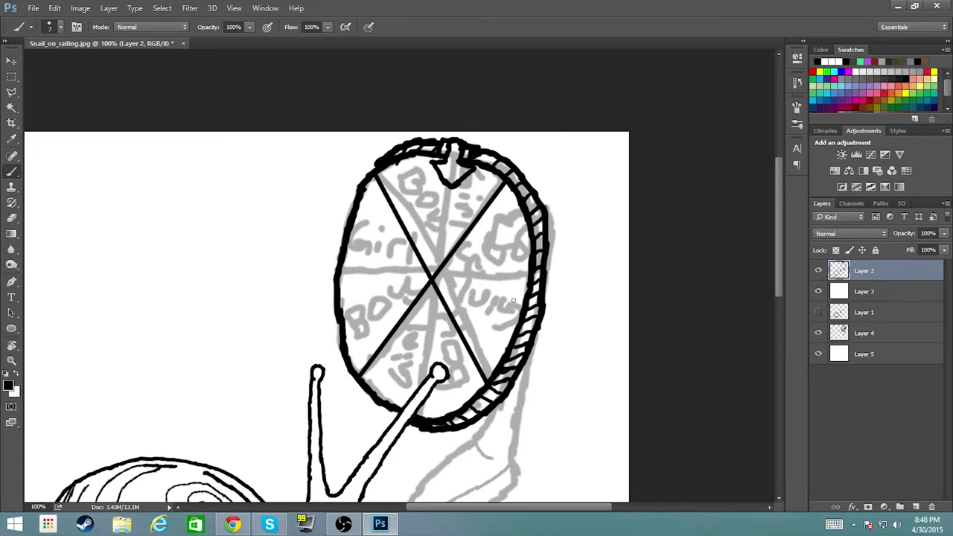
left_click_drag(407, 227, 408, 187)
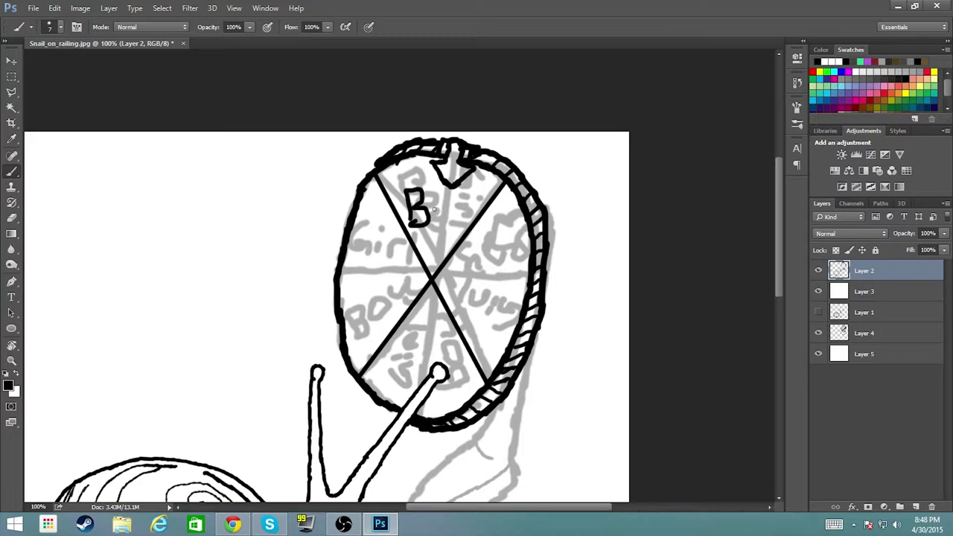
key("ctrl+z")
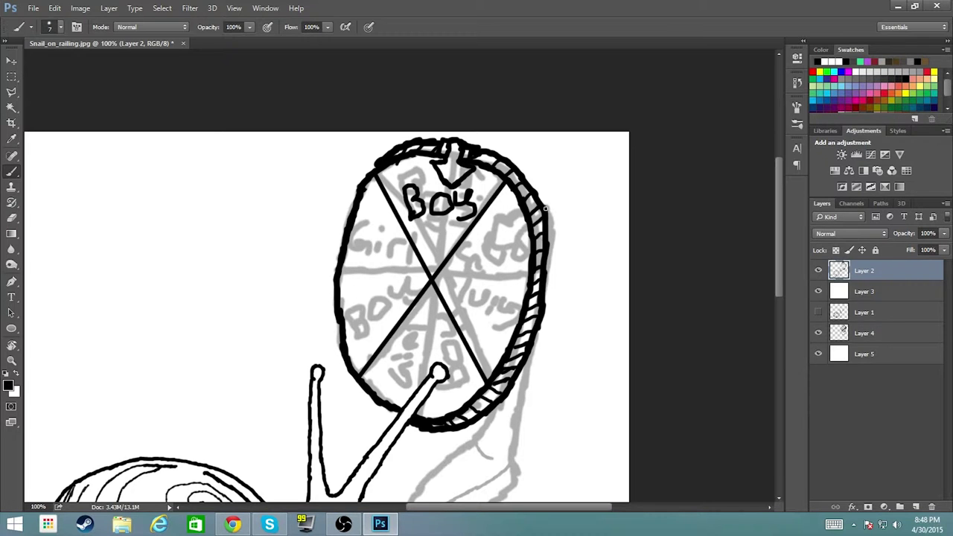
Ink the stand's edge below the wheel, undoing stray strokes inside the wheel via History
mouse_move(547, 315)
left_mouse_down()
mouse_move(514, 483)
mouse_move(614, 306)
left_mouse_up()
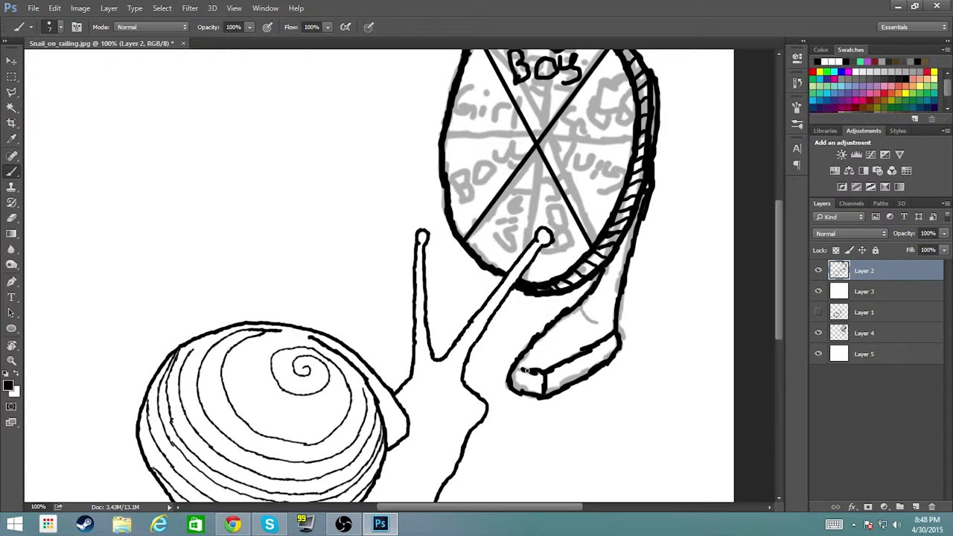
scroll(595, 192, "up", 3)
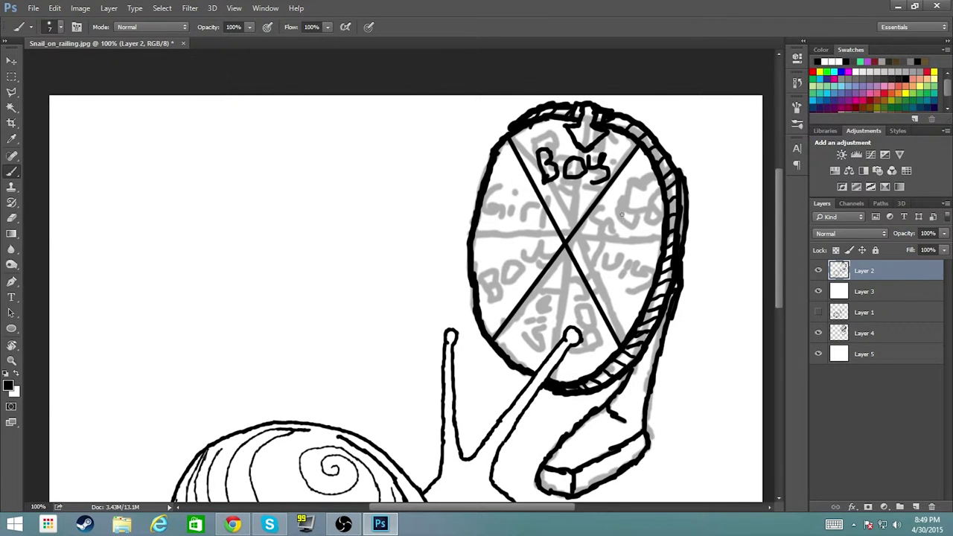
left_click_drag(615, 230, 649, 222)
left_click_drag(606, 243, 625, 245)
left_click(637, 243)
left_click(796, 86)
left_click(714, 416)
left_click(796, 86)
Hide grey sketch Layer 4 and letter the wedges Boy, Girl, Girl, Boy
left_click(818, 332)
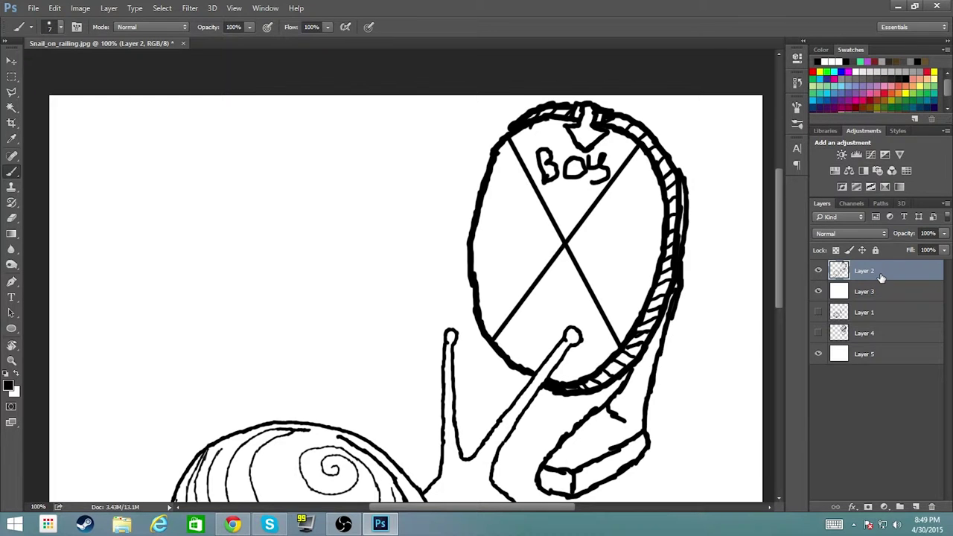
left_click_drag(558, 306, 566, 319)
left_click_drag(575, 305, 594, 316)
left_click_drag(492, 224, 491, 237)
left_click_drag(507, 231, 507, 242)
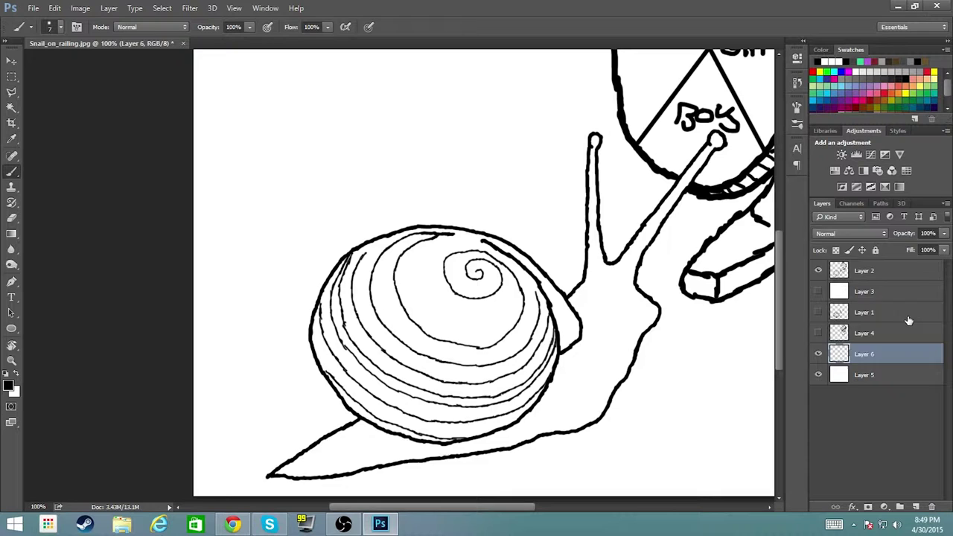
Merge the two old sketch layers with Ctrl+E and zoom out to the whole drawing
left_click(908, 320, "shift")
key("ctrl+e")
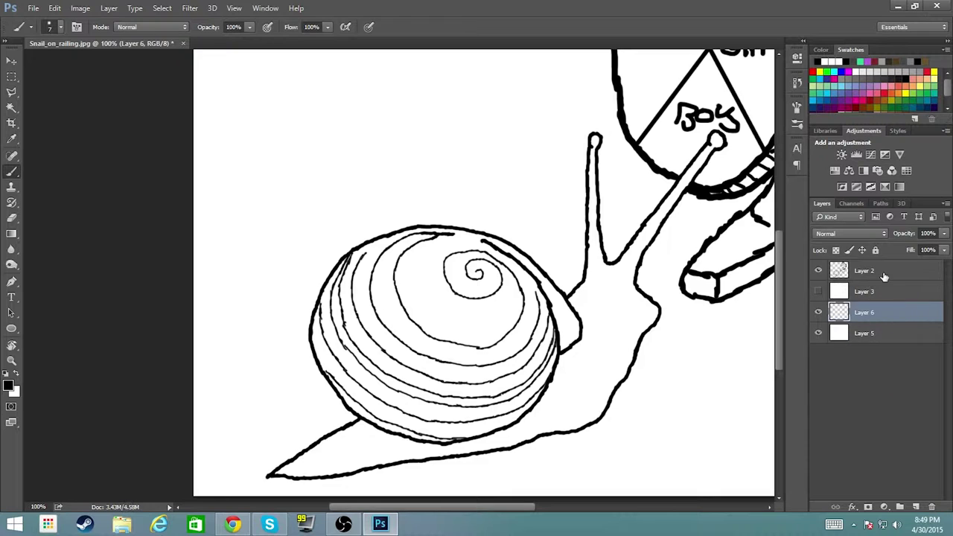
key("ctrl+0")
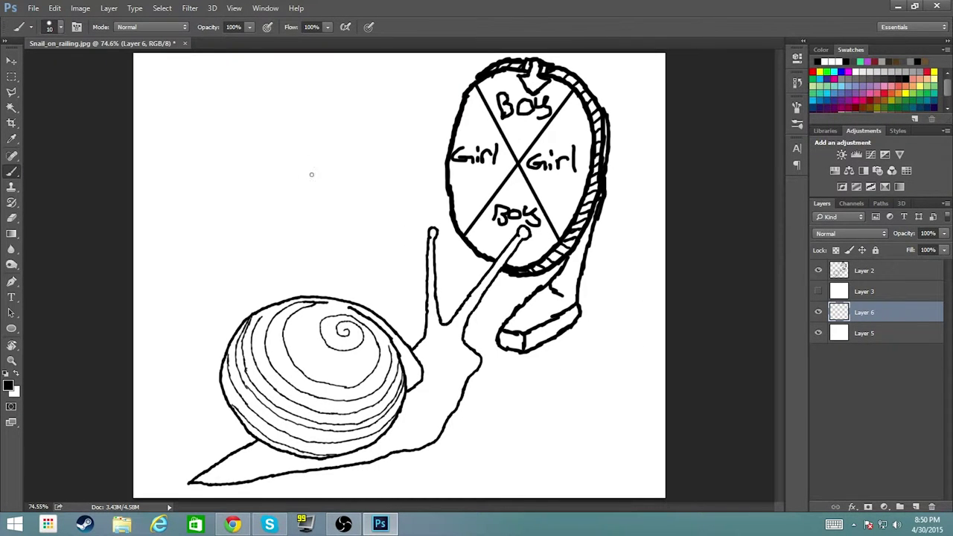
Set a 20 px brush and hand-letter 'Gender Fluid' at the top left
right_click(190, 157)
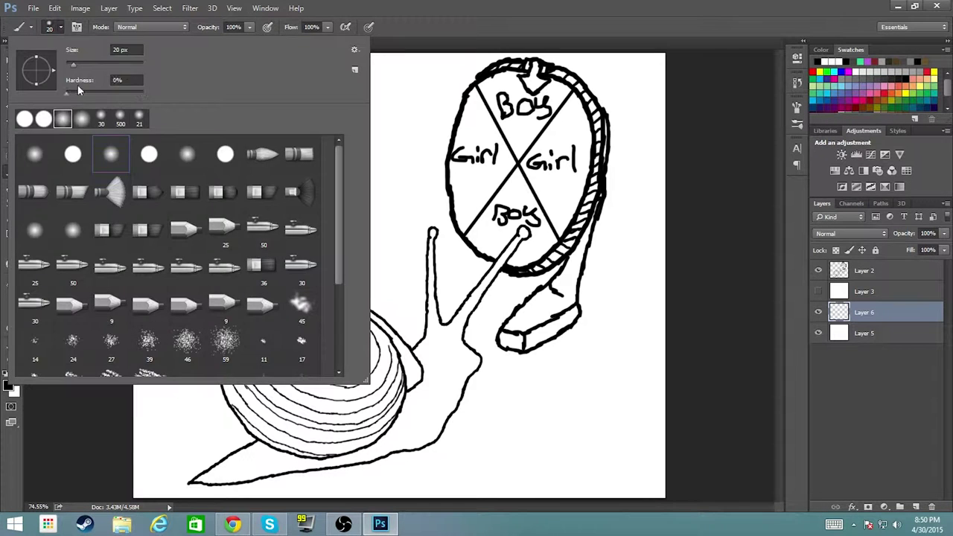
mouse_move(203, 109)
left_mouse_down()
mouse_move(184, 165)
mouse_move(224, 145)
left_mouse_up()
left_click_drag(227, 149, 276, 152)
mouse_move(284, 79)
left_mouse_down()
mouse_move(305, 128)
mouse_move(345, 97)
left_mouse_up()
left_click_drag(179, 212, 191, 249)
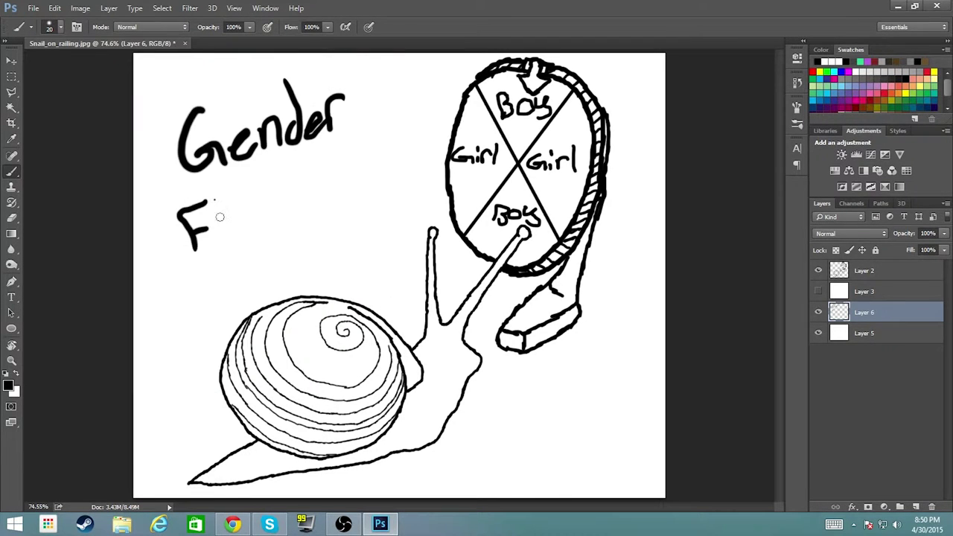
left_click_drag(216, 198, 265, 223)
left_click_drag(274, 195, 277, 217)
left_click_drag(316, 205, 328, 156)
Erase a stray exclamation mark after Fluid and letter 'SNAIL!' below it
left_click_drag(339, 156, 341, 193)
key("e")
left_click_drag(339, 157, 343, 204)
key("b")
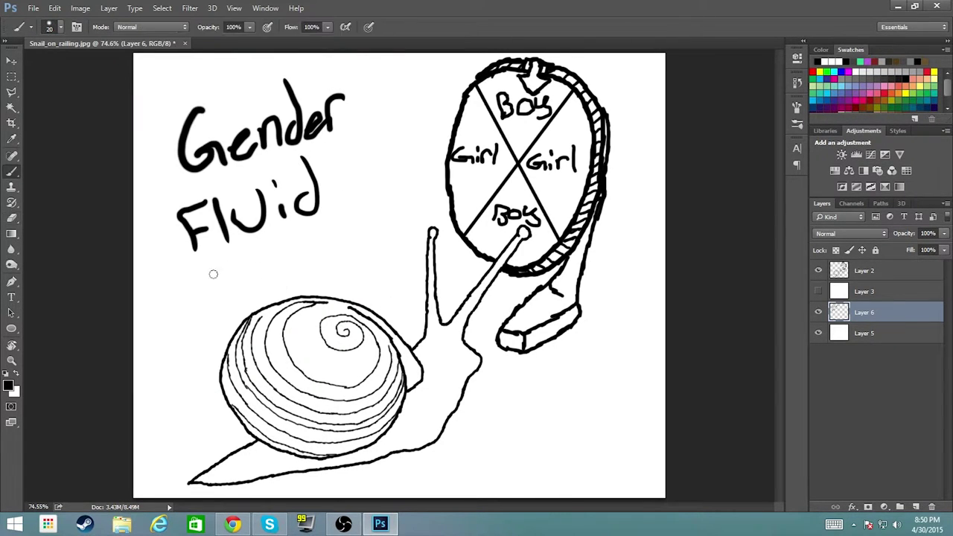
left_click_drag(227, 268, 205, 305)
left_click_drag(328, 231, 358, 232)
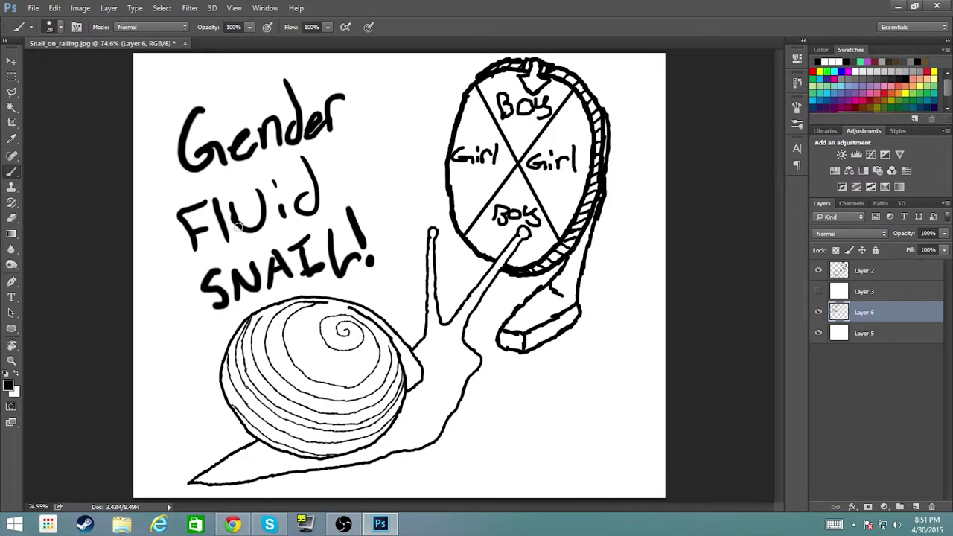
Create Layer 7 beneath the line-art layer and pick a new foreground colour
left_click(915, 507, "ctrl")
left_click(8, 384)
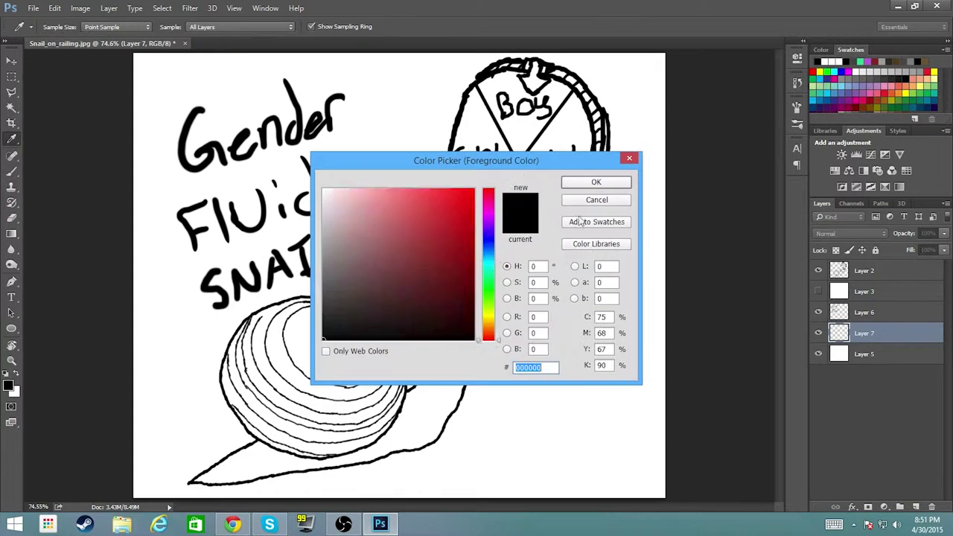
left_click(489, 275)
left_click(452, 226)
left_click(618, 174)
Choose yellow-green and paint the wheel's arrow and rim with it
scroll(551, 82, "up", 3)
left_click(8, 385)
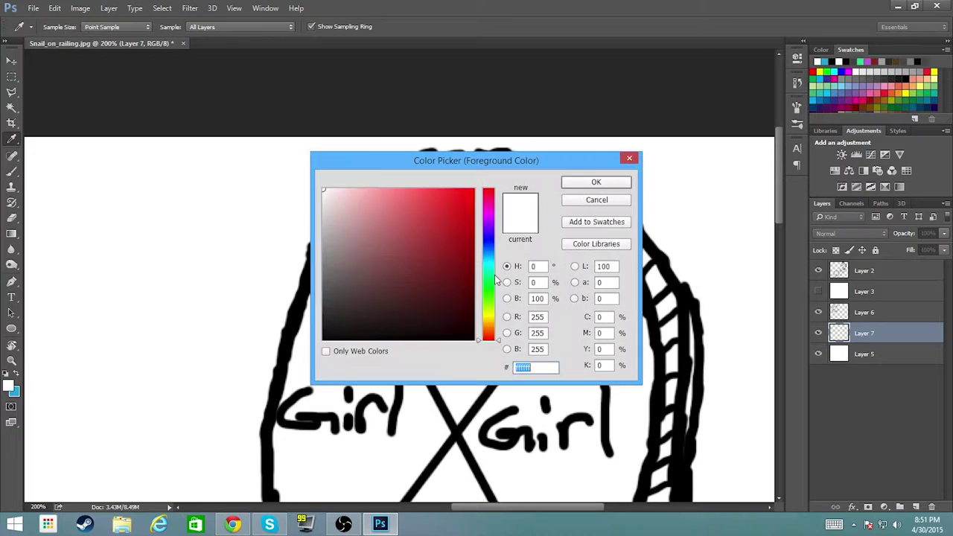
left_click(485, 313)
left_click(417, 216)
left_click(596, 179)
mouse_move(504, 166)
left_mouse_down()
mouse_move(493, 212)
mouse_move(500, 233)
mouse_move(580, 199)
mouse_move(670, 328)
mouse_move(659, 491)
left_mouse_up()
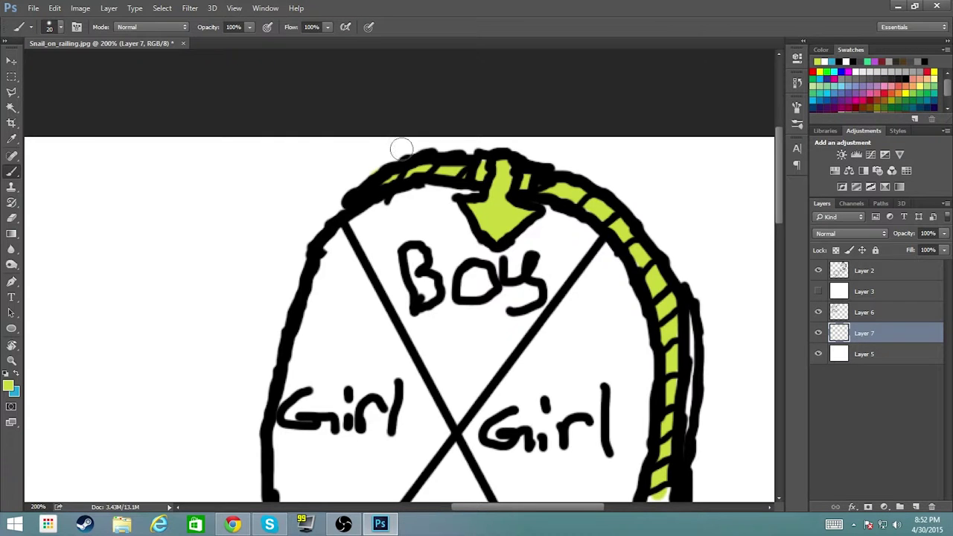
scroll(521, 186, "down", 5)
left_click_drag(606, 133, 584, 179)
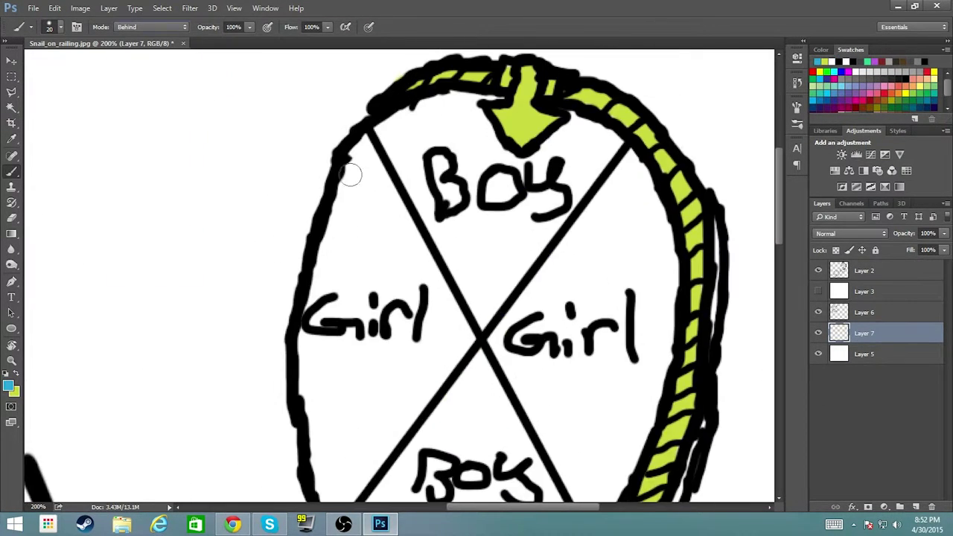
Paint both Boy wedges blue behind the line art with an enlarged brush
left_click_drag(460, 155, 476, 239)
key("bracketright")
key("bracketright")
key("bracketright")
mouse_move(476, 171)
left_mouse_down()
mouse_move(488, 261)
mouse_move(477, 134)
mouse_move(447, 96)
mouse_move(394, 125)
mouse_move(462, 224)
mouse_move(588, 127)
mouse_move(588, 186)
mouse_move(555, 209)
mouse_move(417, 187)
mouse_move(491, 292)
left_mouse_up()
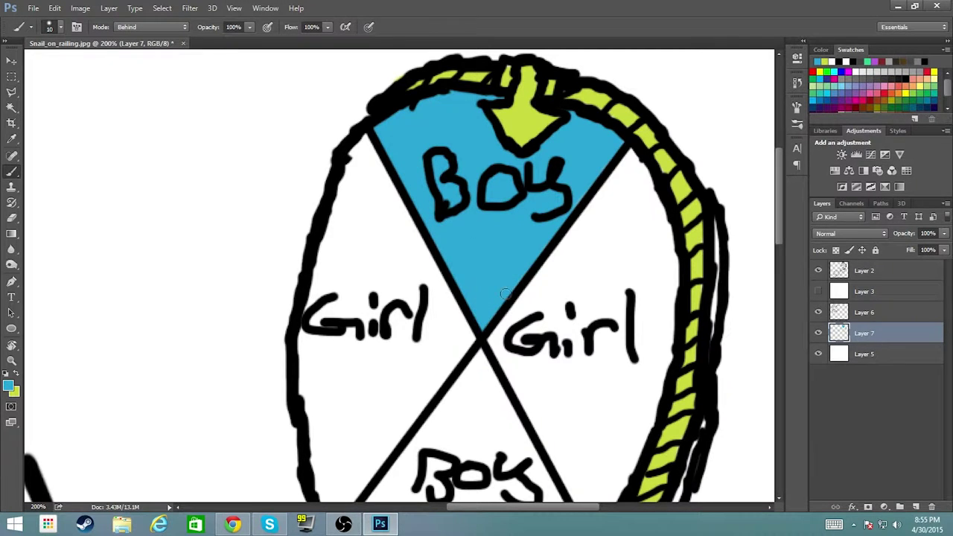
scroll(505, 293, "down", 5)
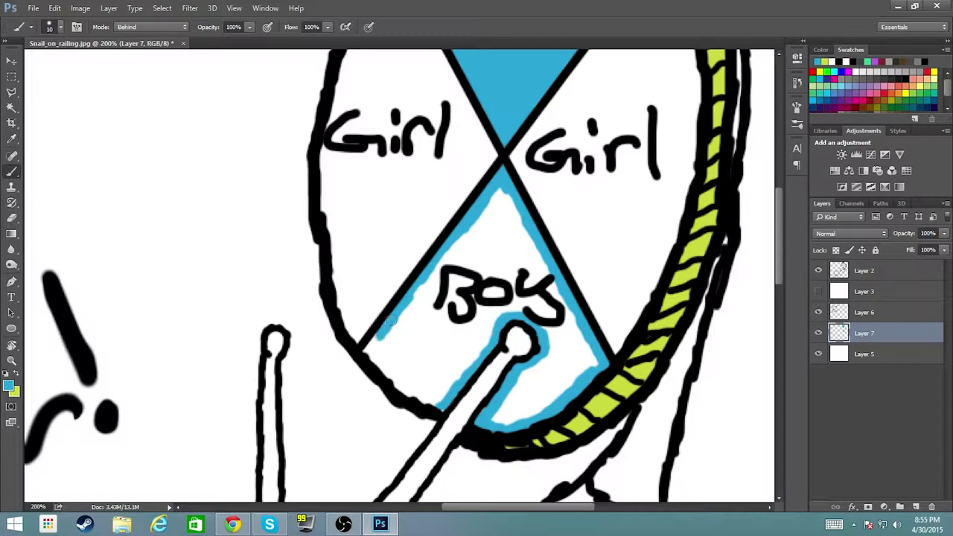
mouse_move(445, 403)
left_mouse_down()
mouse_move(477, 238)
mouse_move(417, 306)
mouse_move(457, 365)
mouse_move(555, 290)
mouse_move(566, 328)
mouse_move(513, 402)
left_mouse_up()
left_click(8, 385)
Choose pink and fill the right and left Girl wedges with it
left_click(398, 198)
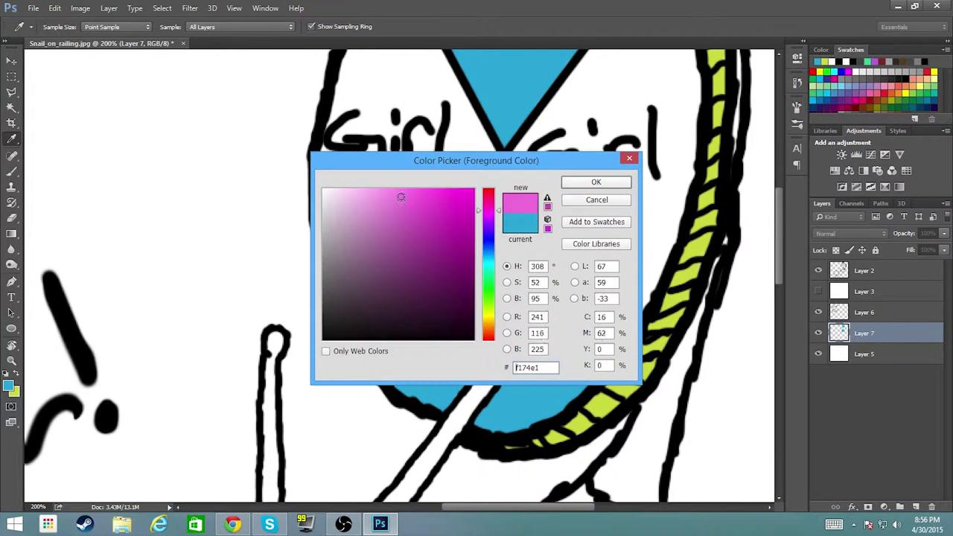
left_click(628, 181)
left_click_drag(521, 149, 454, 231)
mouse_move(547, 297)
left_mouse_down()
mouse_move(584, 64)
mouse_move(603, 350)
mouse_move(447, 224)
mouse_move(521, 357)
mouse_move(419, 238)
mouse_move(287, 366)
mouse_move(298, 227)
mouse_move(383, 268)
left_mouse_up()
left_click_drag(346, 160, 455, 270)
left_click_drag(446, 149, 417, 223)
left_click_drag(417, 153, 372, 328)
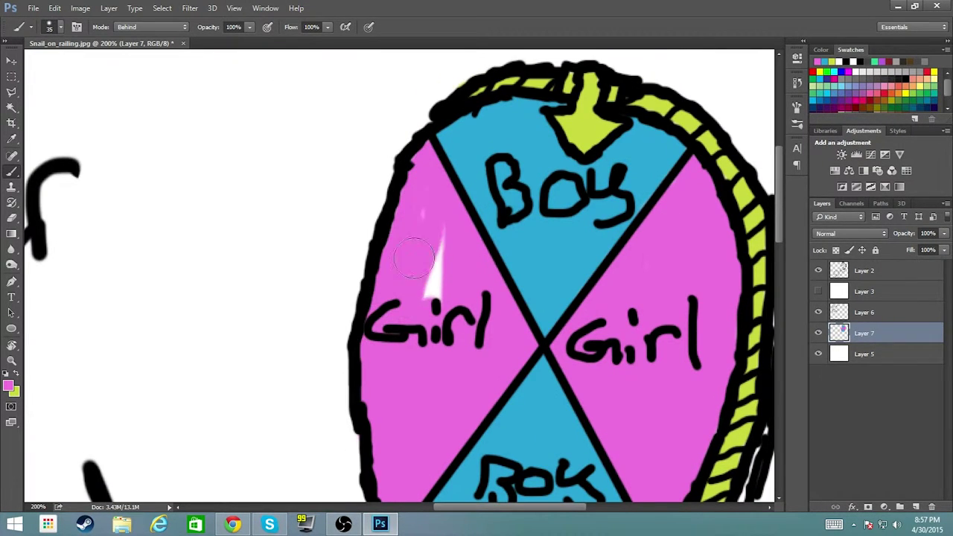
left_click_drag(439, 227, 447, 305)
left_click_drag(554, 338, 494, 273)
Try a minimum-size Stroke Emboss bevel on the colour layer, then discard it
left_click_drag(530, 60, 222, 88)
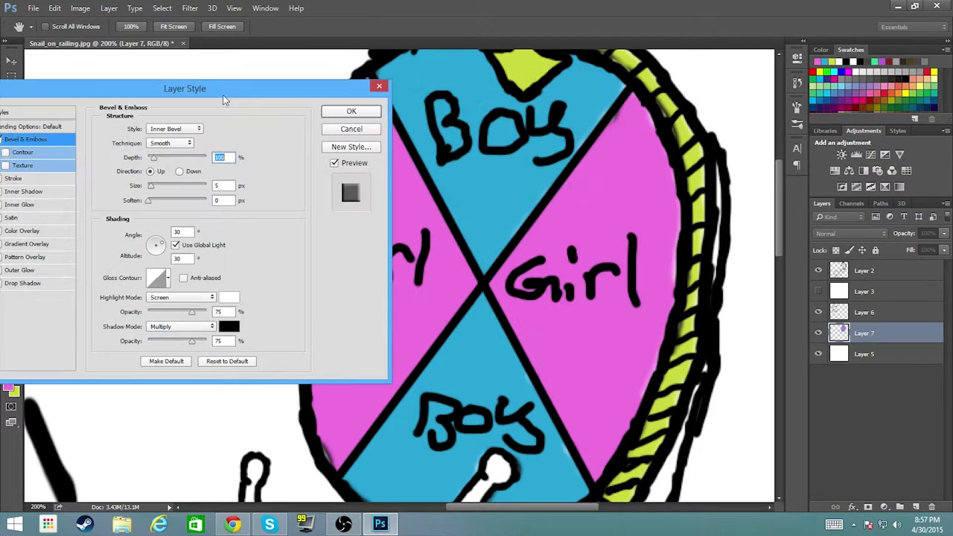
left_click_drag(173, 186, 151, 192)
left_click(175, 129)
left_click(175, 161)
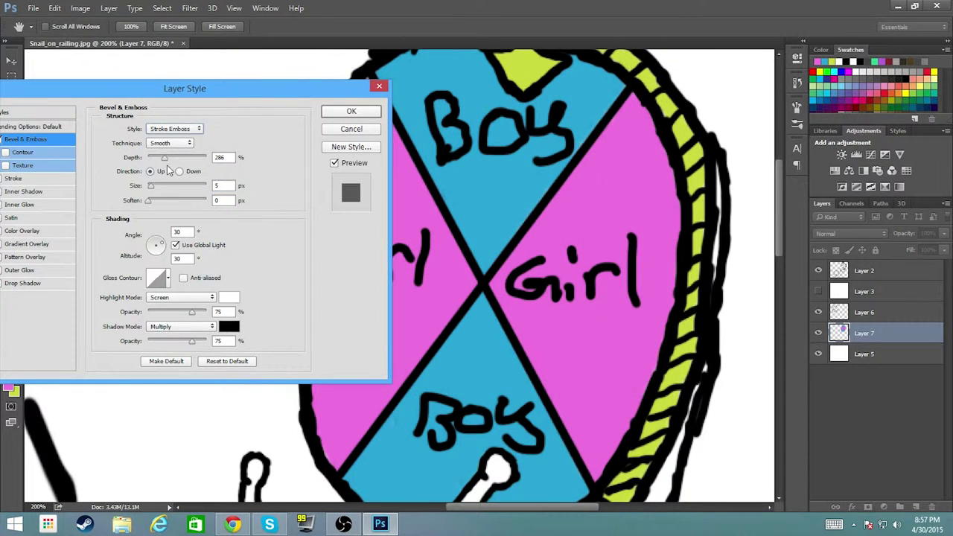
left_click(350, 129)
scroll(447, 335, "down", 4)
left_click(8, 386)
Paint the stand under the wheel light grey
left_click(331, 246)
left_click(598, 185)
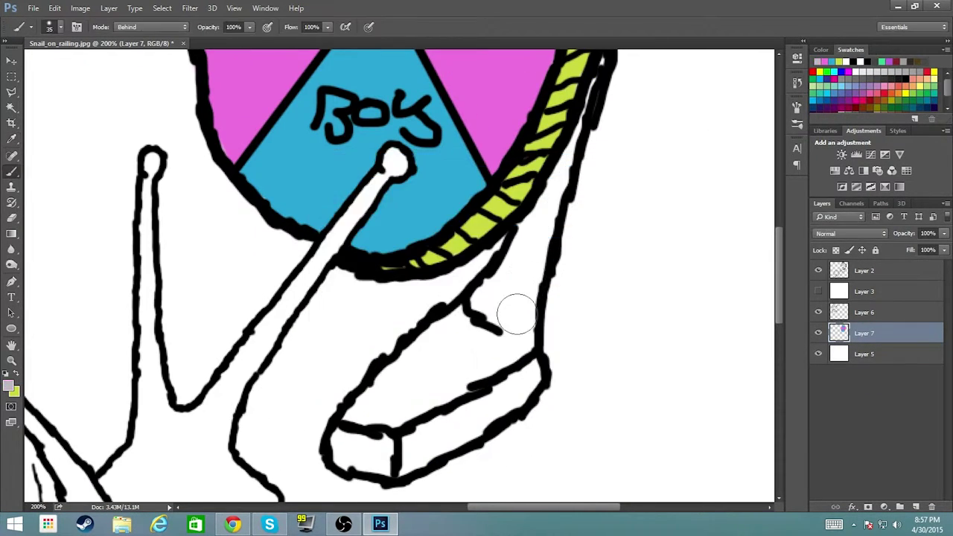
mouse_move(513, 328)
left_mouse_down()
mouse_move(449, 428)
mouse_move(357, 454)
mouse_move(402, 350)
mouse_move(454, 365)
mouse_move(494, 269)
mouse_move(518, 242)
left_mouse_up()
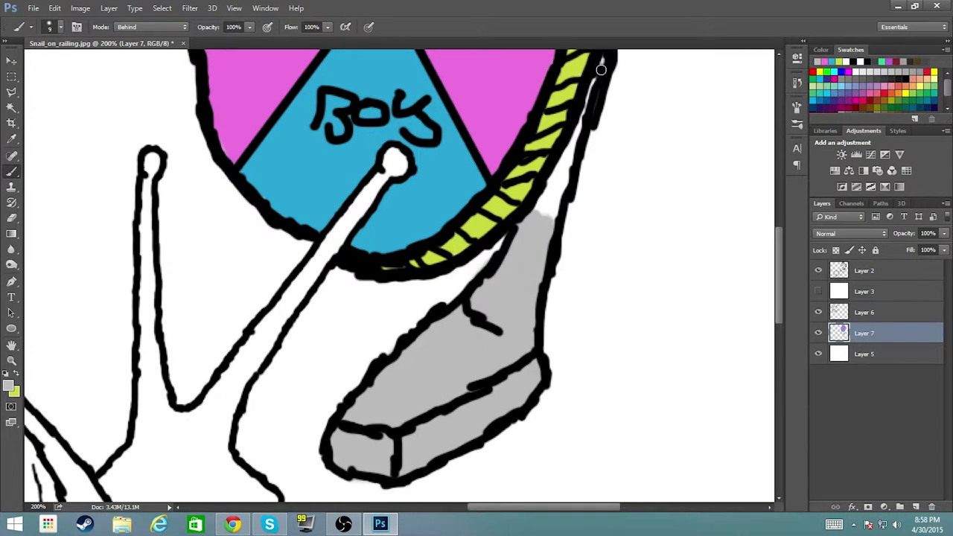
scroll(592, 89, "up", 5)
scroll(541, 116, "right", 2)
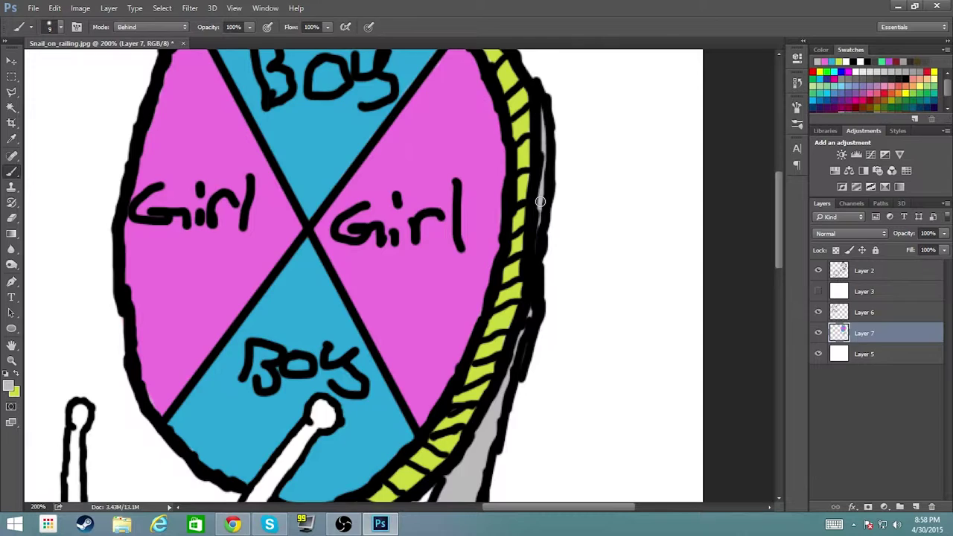
scroll(541, 201, "down", 5)
Sample pink from the wheel and paint it along the shell's upper-left outer band
left_click(436, 251, "alt")
scroll(404, 334, "down", 5)
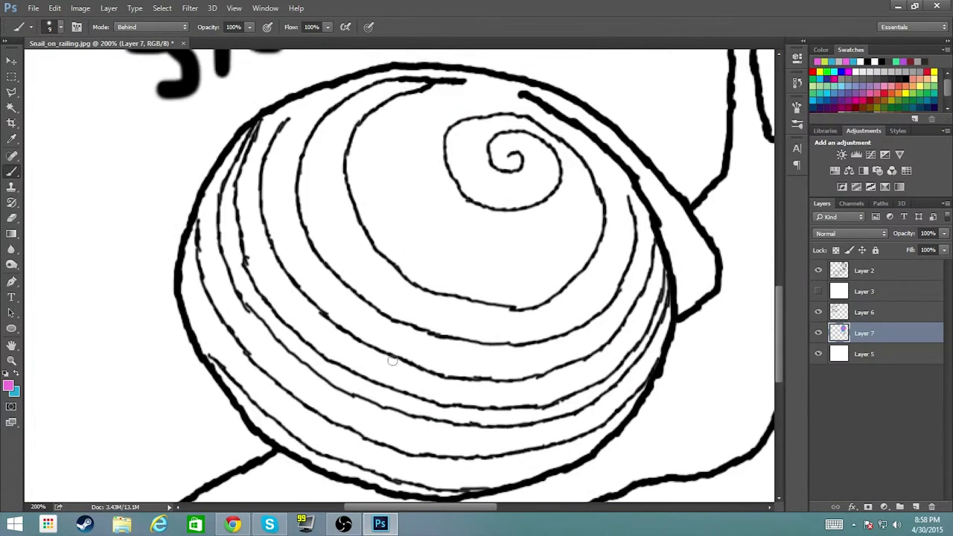
scroll(392, 360, "down", 2)
scroll(308, 422, "left", 1)
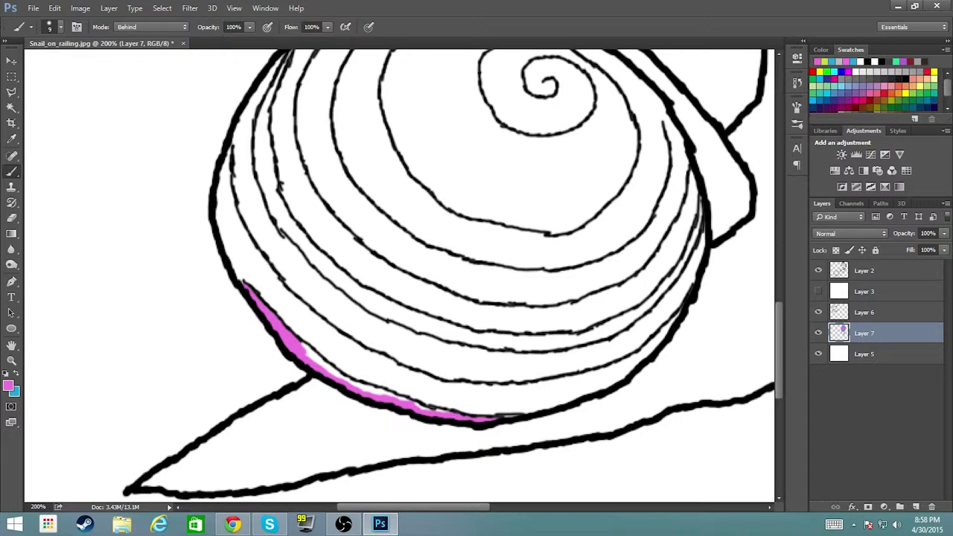
scroll(306, 323, "up", 2)
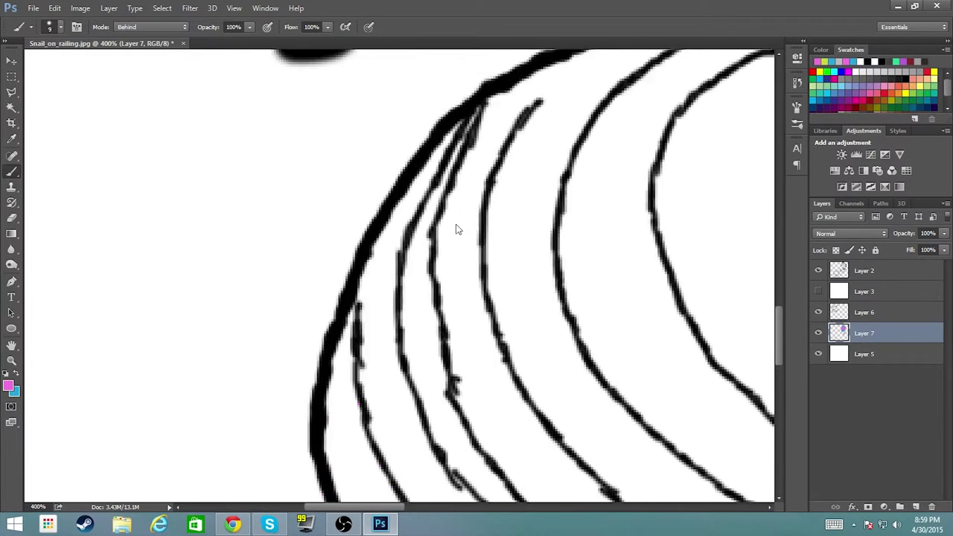
mouse_move(511, 125)
left_mouse_down()
mouse_move(418, 290)
mouse_move(423, 409)
left_mouse_up()
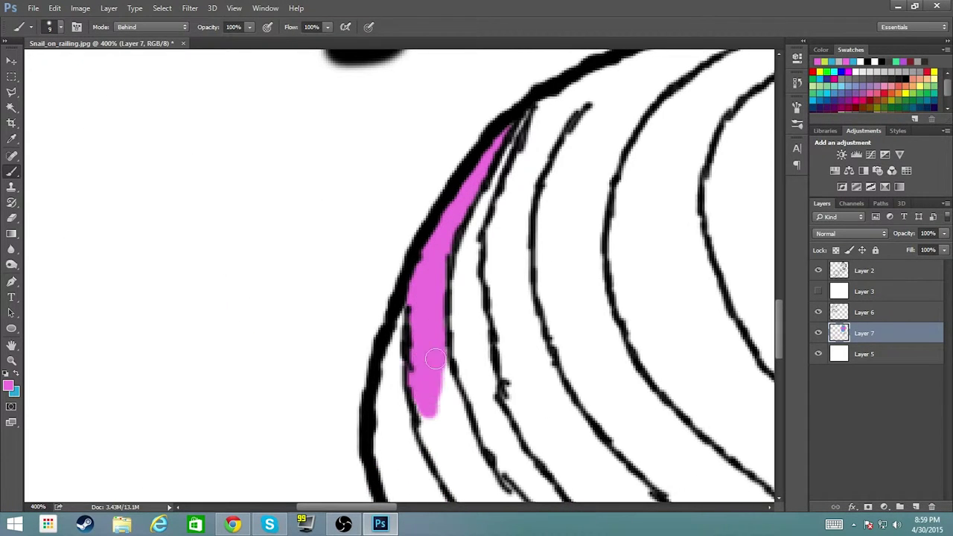
scroll(402, 276, "down", 5)
Select the shell's second white band with the Magic Wand at Tolerance 30
scroll(402, 276, "down", 2)
key("alt+shift+bracketright")
left_click(10, 110)
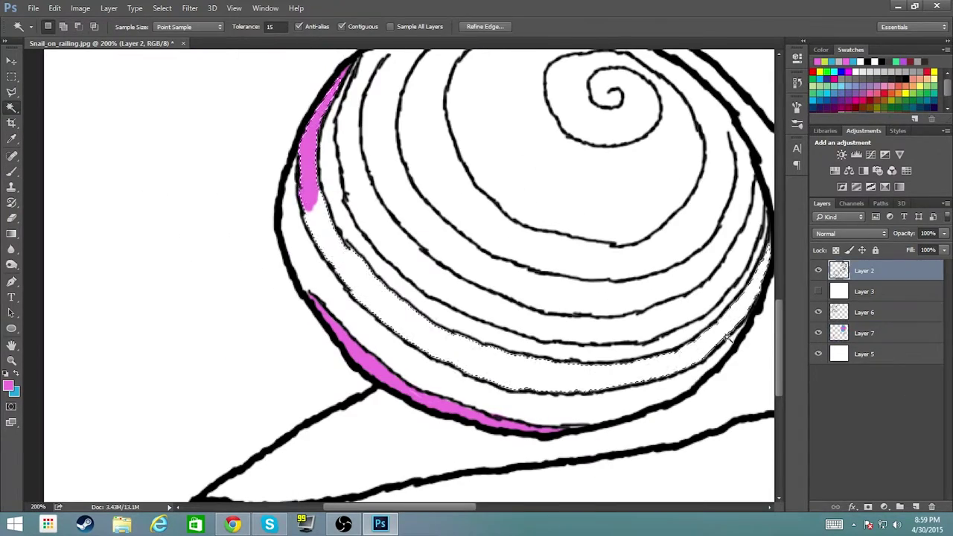
left_click(340, 27)
type("30")
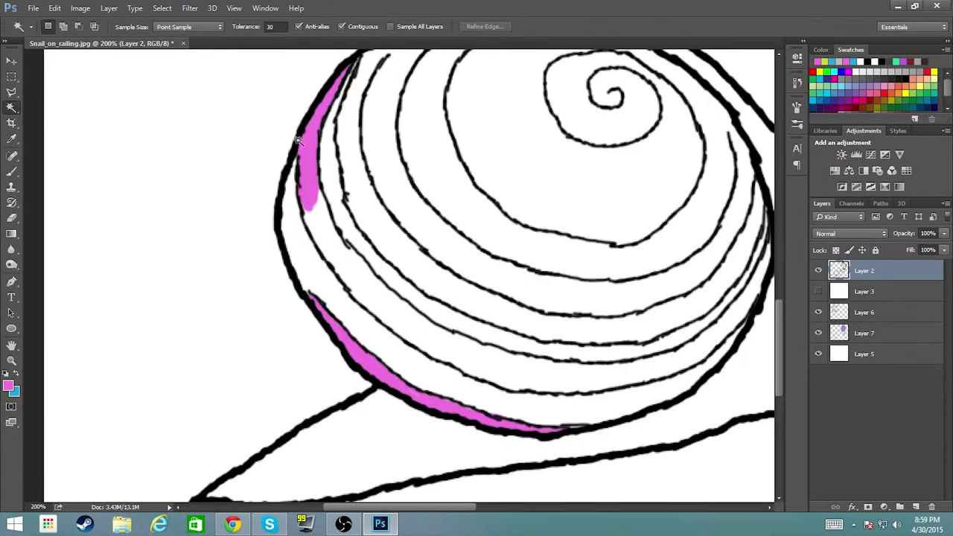
left_click(298, 140)
left_click(485, 26)
left_click(687, 415)
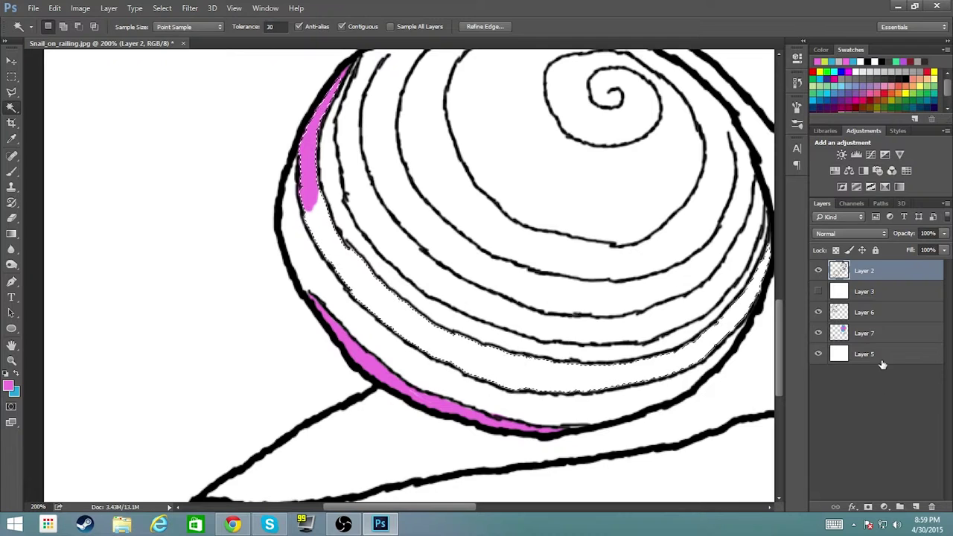
Fill the selected band pink on colour Layer 7, deselect, and return to the Brush
left_click(863, 333)
key("alt+BackSpace")
left_click(796, 82)
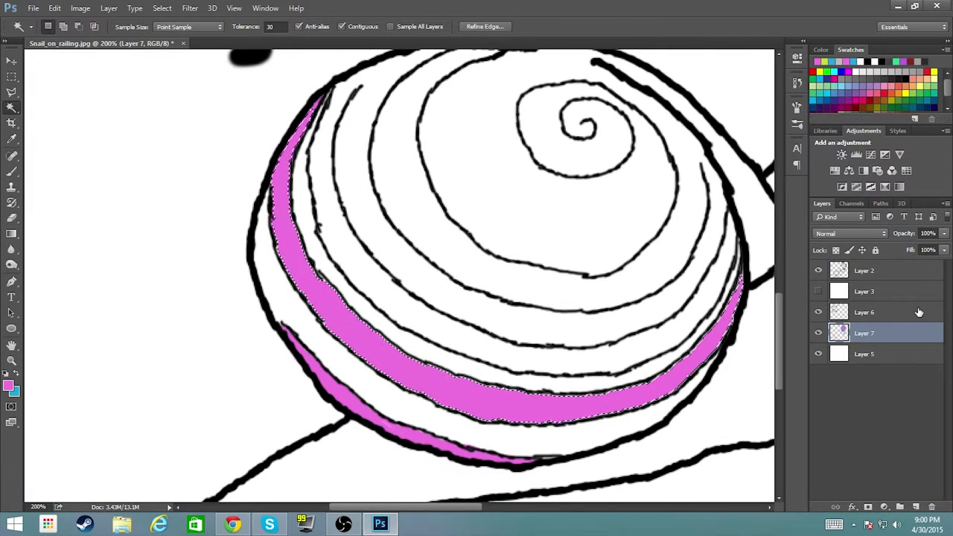
key("ctrl+d")
left_click_drag(576, 323, 538, 308)
key("alt+period")
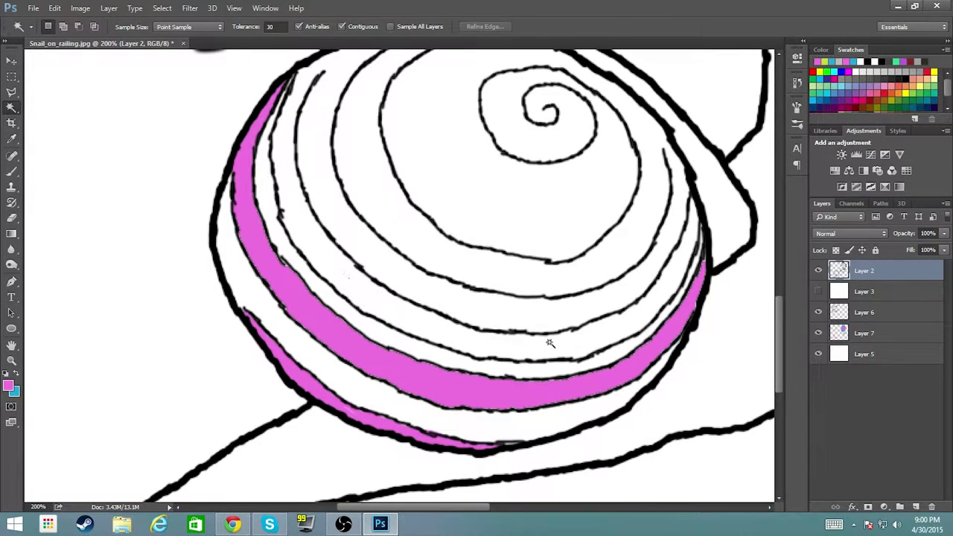
key("b")
left_click(245, 287, "ctrl")
key("ctrl+plus")
key("ctrl+plus")
scroll(276, 314, "up", 2)
Paint pink down the next shell band and along its length toward the right
left_click(460, 144)
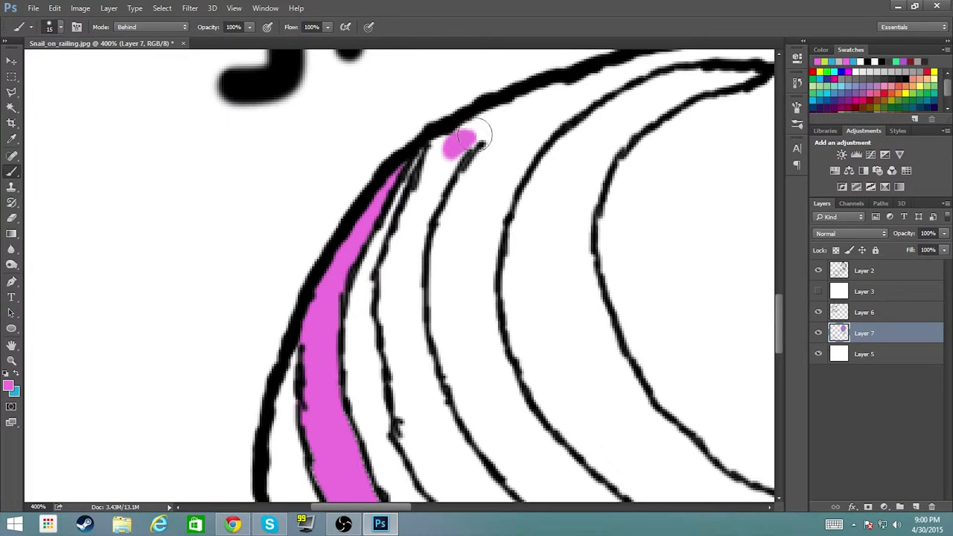
mouse_move(479, 131)
left_mouse_down()
mouse_move(415, 216)
mouse_move(395, 337)
mouse_move(415, 419)
mouse_move(447, 476)
mouse_move(477, 491)
left_mouse_up()
left_click_drag(476, 491, 411, 187)
left_click_drag(332, 149, 436, 266)
mouse_move(350, 216)
left_mouse_down()
mouse_move(477, 327)
mouse_move(525, 327)
mouse_move(364, 223)
mouse_move(606, 385)
mouse_move(691, 404)
mouse_move(610, 360)
left_mouse_up()
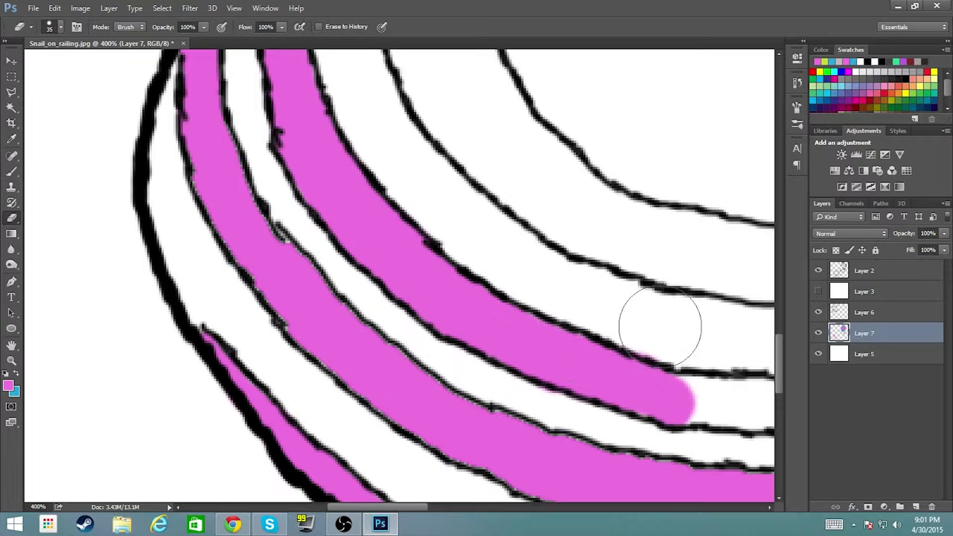
left_click_drag(659, 323, 415, 175)
mouse_move(436, 246)
left_mouse_down()
mouse_move(588, 248)
mouse_move(696, 221)
mouse_move(588, 242)
mouse_move(419, 240)
mouse_move(492, 265)
left_mouse_up()
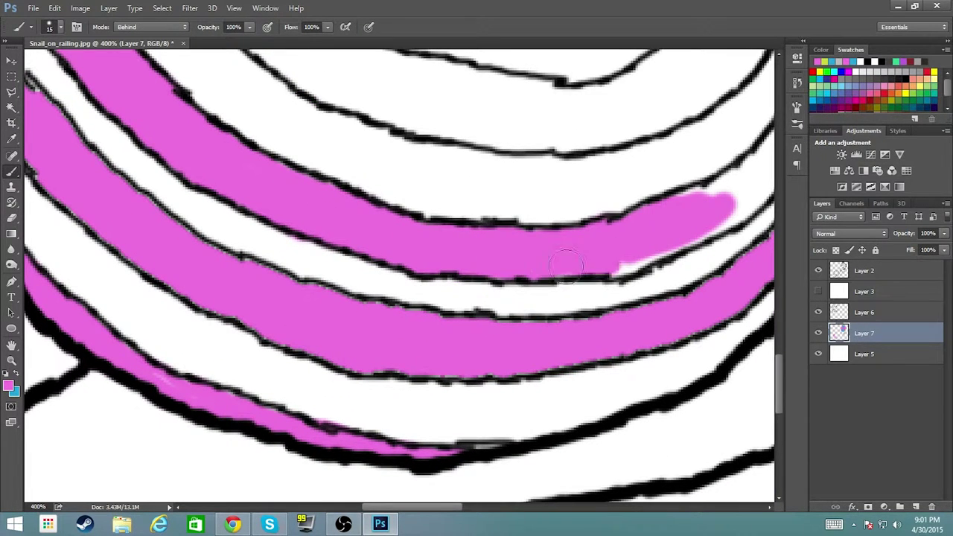
Fill the band's right end and the shell's right side pink, erasing stray paint
mouse_move(672, 235)
left_mouse_down()
mouse_move(744, 207)
mouse_move(749, 187)
mouse_move(506, 294)
left_mouse_up()
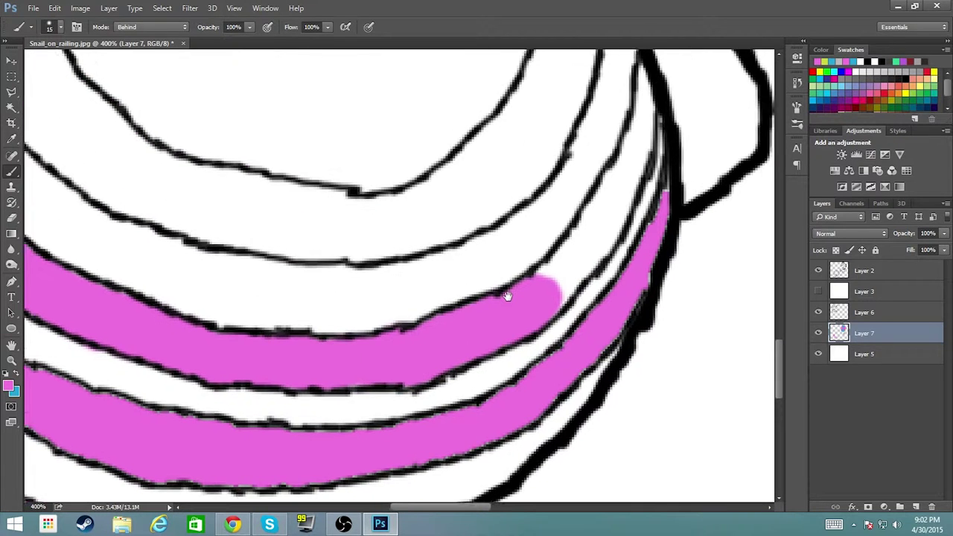
mouse_move(638, 82)
left_mouse_down()
mouse_move(617, 171)
mouse_move(544, 281)
left_mouse_up()
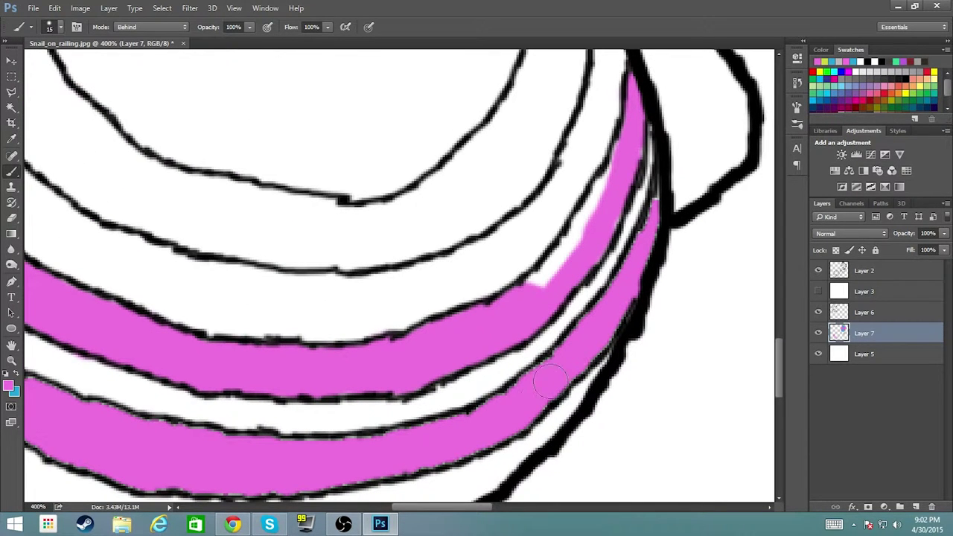
left_click_drag(573, 227, 589, 206)
key("e")
scroll(406, 378, "right", 5)
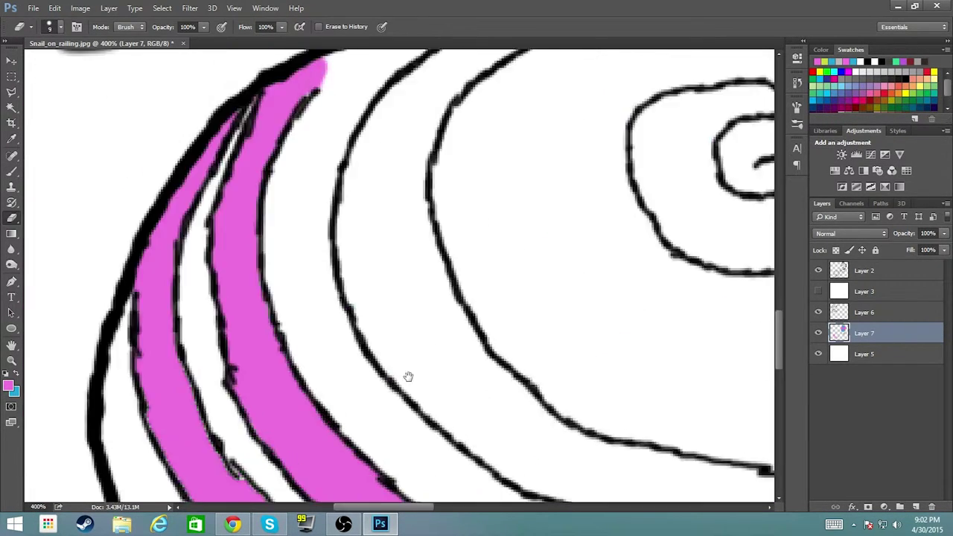
scroll(609, 282, "up", 5)
key("b")
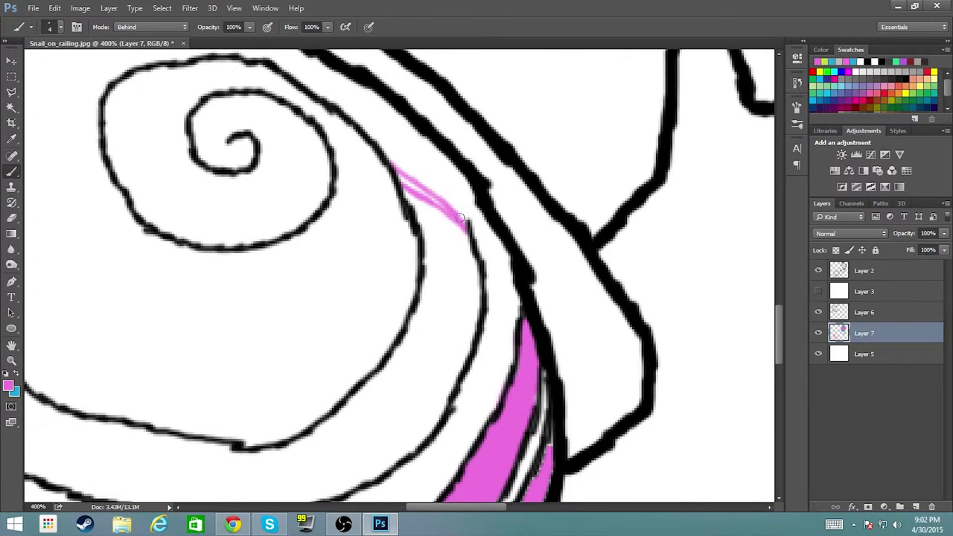
Fill the narrow band beside the spiral and the lower whorls pink with a larger brush
mouse_move(383, 145)
left_mouse_down()
mouse_move(446, 220)
mouse_move(436, 259)
mouse_move(468, 290)
mouse_move(439, 399)
mouse_move(425, 365)
mouse_move(432, 261)
mouse_move(356, 472)
mouse_move(313, 447)
mouse_move(502, 393)
left_mouse_up()
key("bracketright")
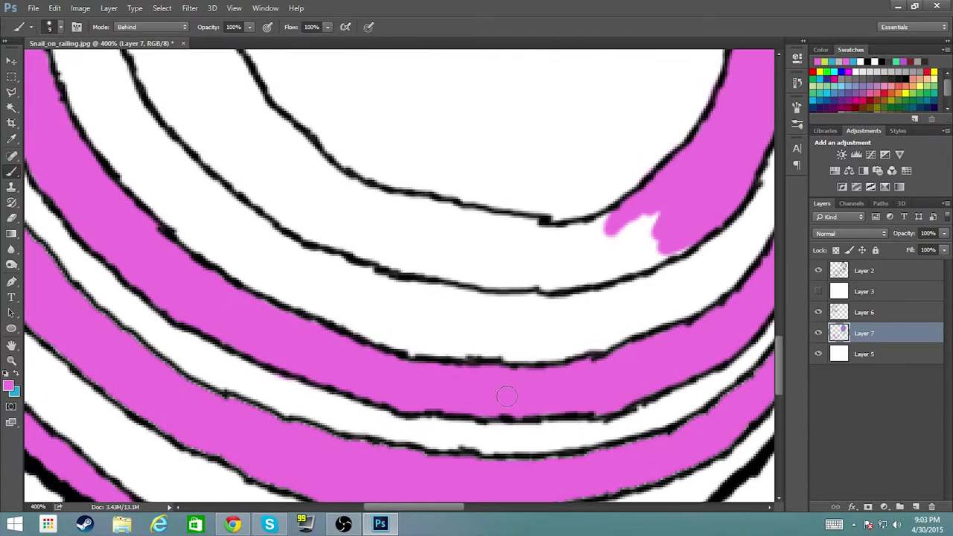
mouse_move(647, 234)
left_mouse_down()
mouse_move(383, 223)
mouse_move(608, 242)
mouse_move(494, 245)
mouse_move(287, 170)
mouse_move(272, 144)
mouse_move(378, 222)
mouse_move(496, 240)
mouse_move(484, 221)
mouse_move(606, 240)
mouse_move(673, 226)
left_mouse_up()
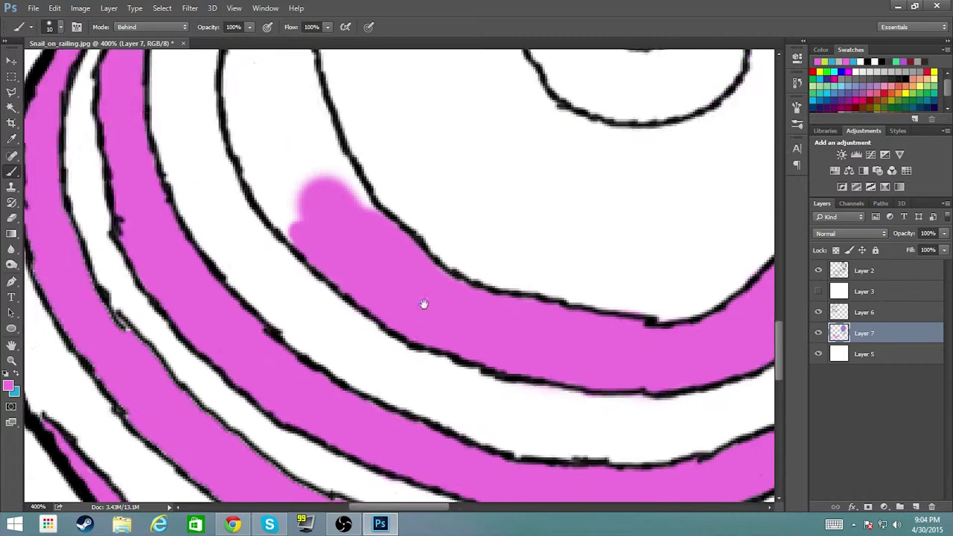
mouse_move(506, 246)
left_mouse_down()
mouse_move(489, 308)
mouse_move(436, 144)
mouse_move(426, 316)
mouse_move(368, 209)
mouse_move(368, 130)
mouse_move(442, 89)
mouse_move(394, 246)
mouse_move(416, 97)
mouse_move(454, 75)
left_mouse_up()
key("space")
mouse_move(457, 137)
left_mouse_down()
mouse_move(488, 263)
mouse_move(431, 335)
mouse_move(417, 298)
mouse_move(552, 240)
mouse_move(487, 254)
mouse_move(570, 291)
mouse_move(588, 339)
left_mouse_up()
Paint pink along the inner band near the spiral and the shell's outer rim band
key("ctrl+0")
scroll(447, 276, "up", 5)
left_click_drag(362, 171, 353, 199)
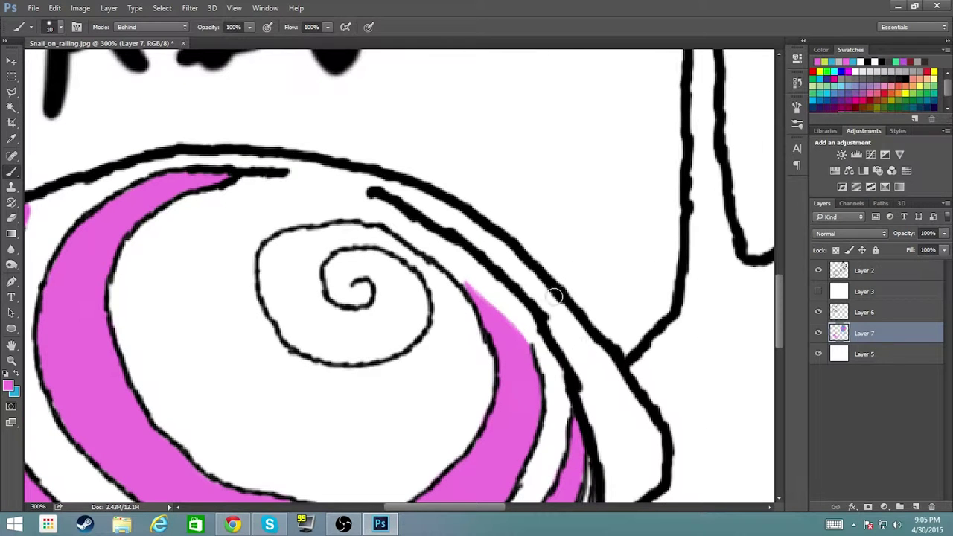
mouse_move(554, 297)
left_mouse_down()
mouse_move(629, 402)
mouse_move(645, 489)
left_mouse_up()
left_click_drag(657, 441, 652, 281)
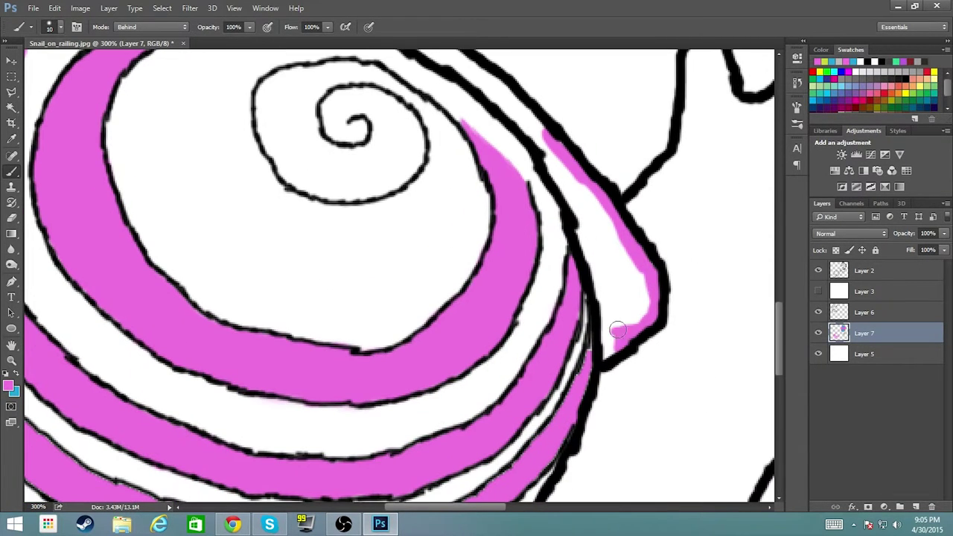
mouse_move(568, 169)
left_mouse_down()
mouse_move(632, 313)
mouse_move(611, 255)
left_mouse_up()
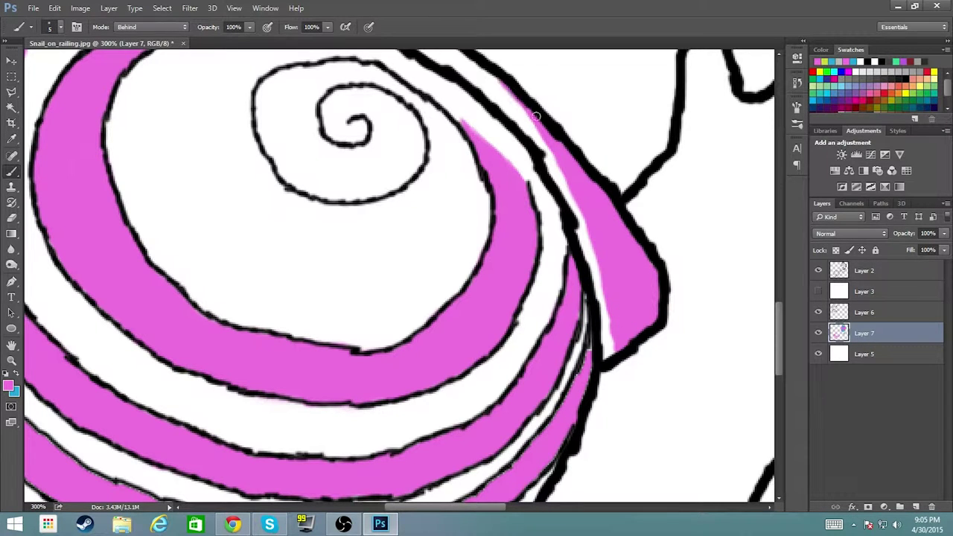
key("x")
key("ctrl+0")
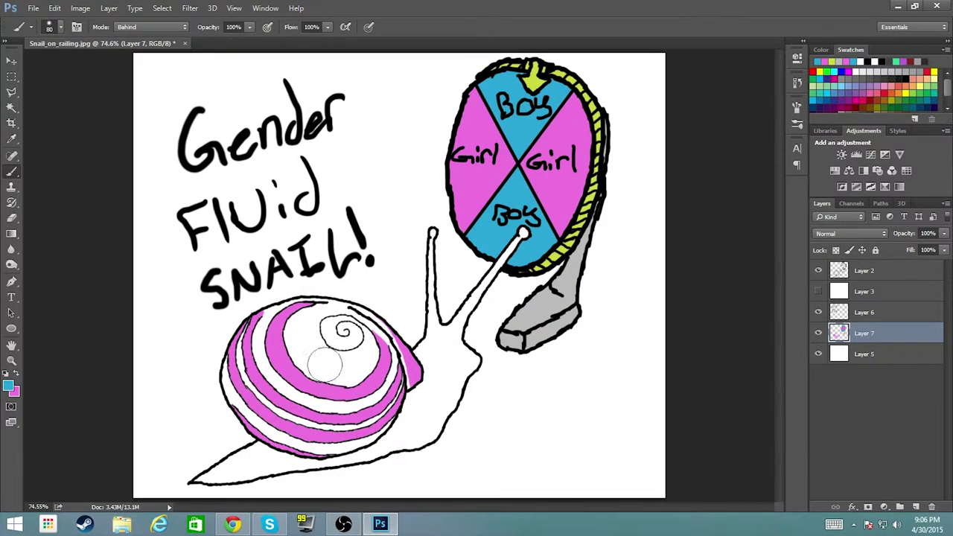
Paint blue into the shell's inner, upper-left, top, bottom and lower-right white bands
mouse_move(325, 365)
left_mouse_down()
mouse_move(382, 352)
mouse_move(283, 367)
left_mouse_up()
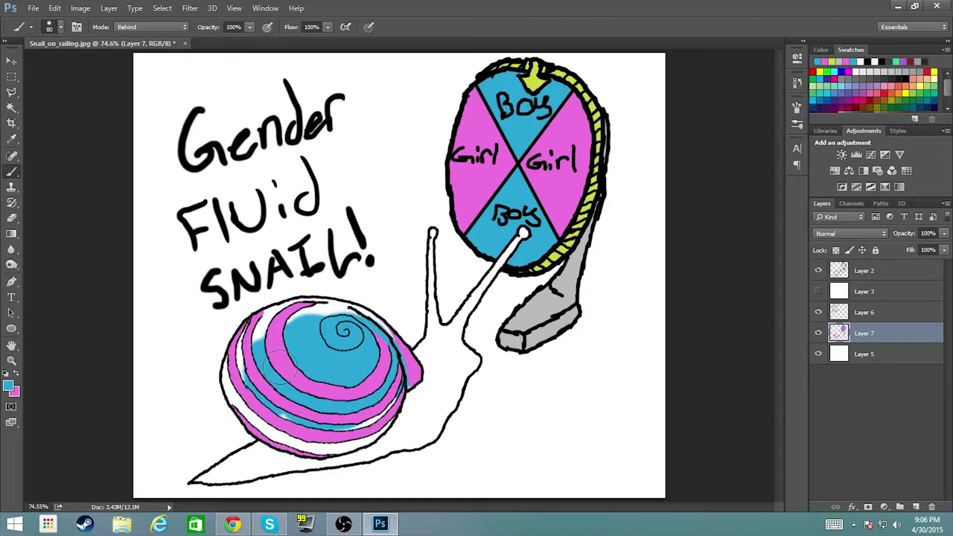
key("ctrl+plus")
key("ctrl+plus")
mouse_move(245, 282)
left_mouse_down()
mouse_move(298, 131)
mouse_move(328, 137)
mouse_move(476, 100)
mouse_move(573, 111)
left_mouse_up()
mouse_move(239, 328)
left_mouse_down()
mouse_move(240, 387)
mouse_move(335, 440)
mouse_move(514, 476)
left_mouse_up()
left_click_drag(568, 104, 419, 76)
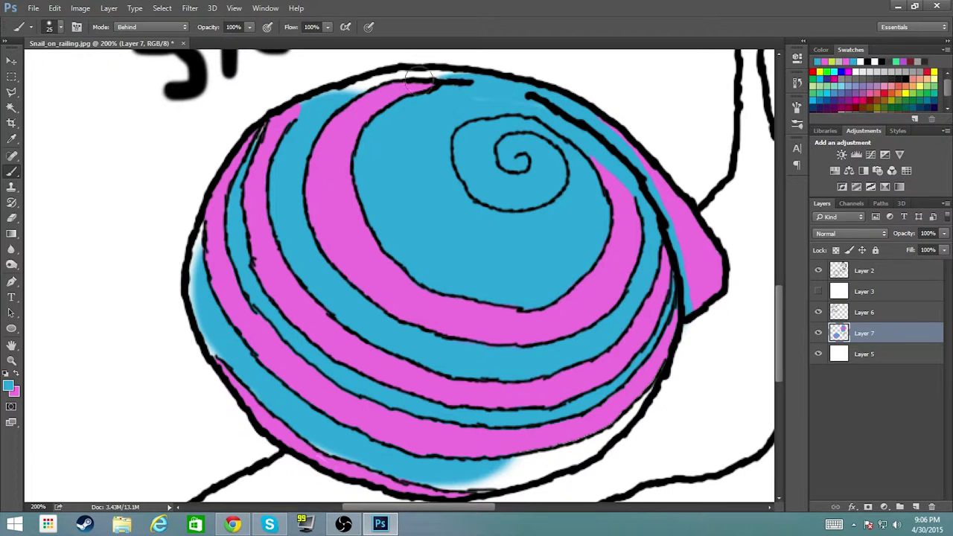
scroll(515, 326, "down", 3)
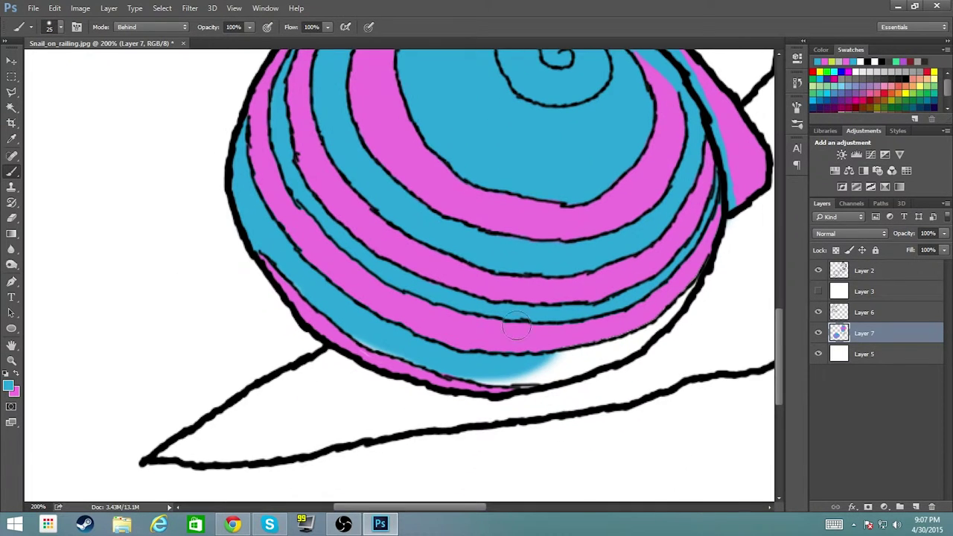
left_click_drag(636, 334, 530, 371)
Add new Layer 8 and dab green speckles near the spiral centre
left_click_drag(633, 312, 629, 431)
left_click(916, 507)
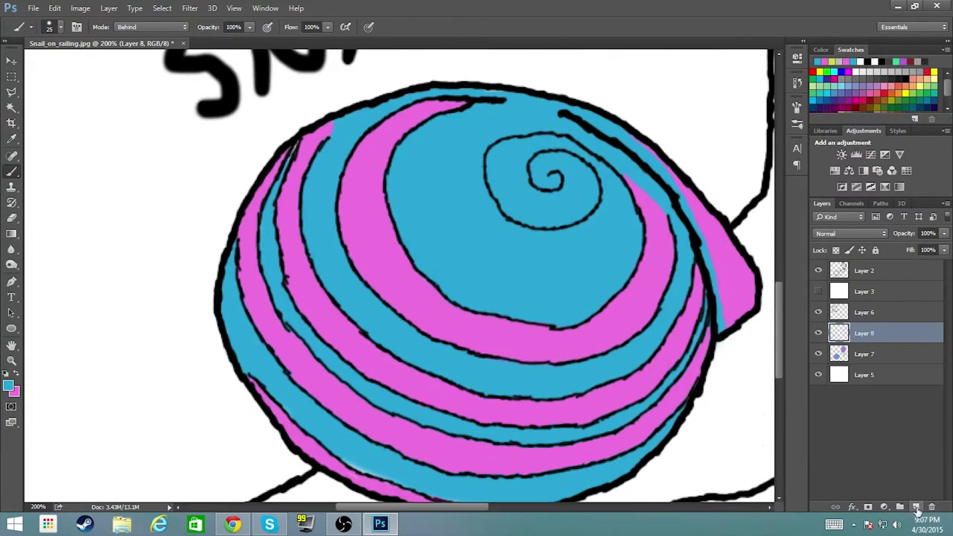
left_click(9, 384)
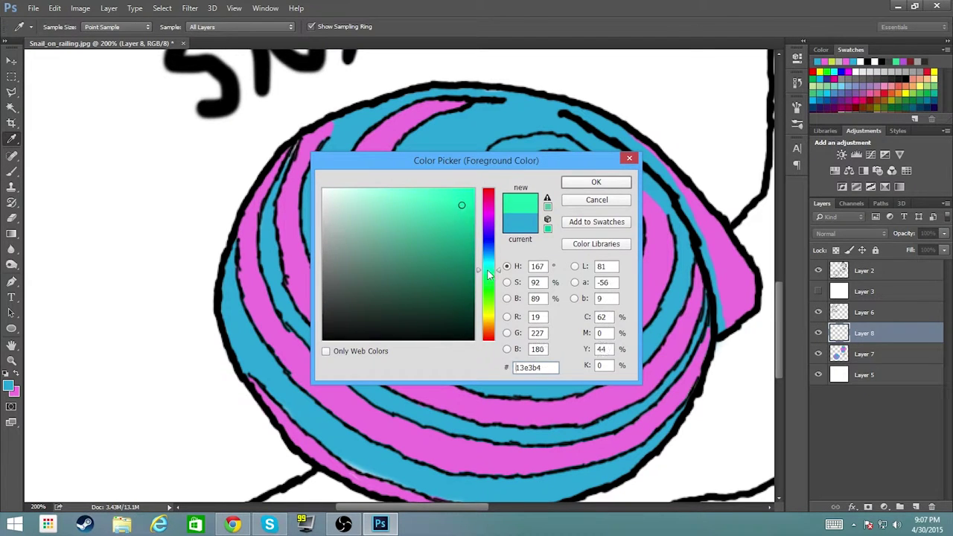
left_click(595, 181)
left_click(573, 183)
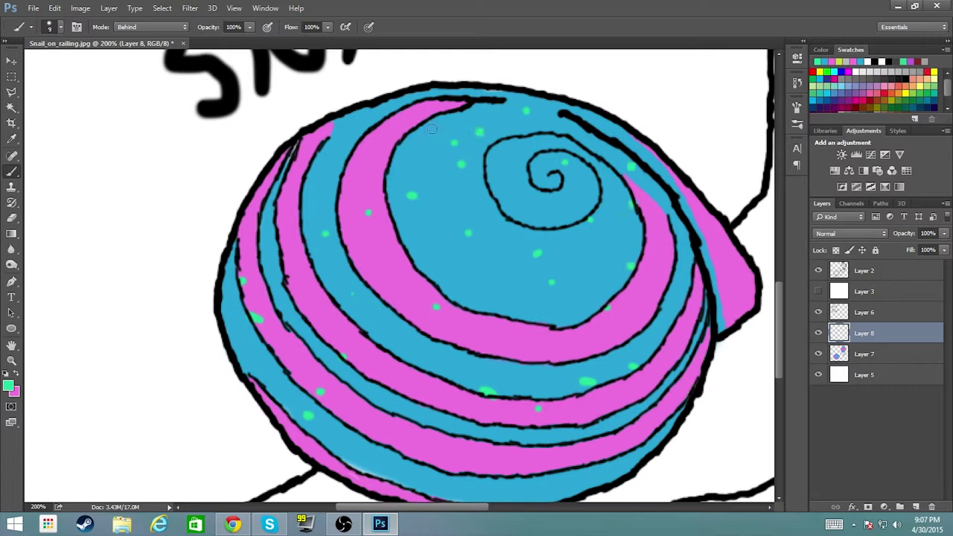
Lower Layer 8's Fill to 48% so the green speckles blend into the blue
left_click_drag(593, 367, 574, 293)
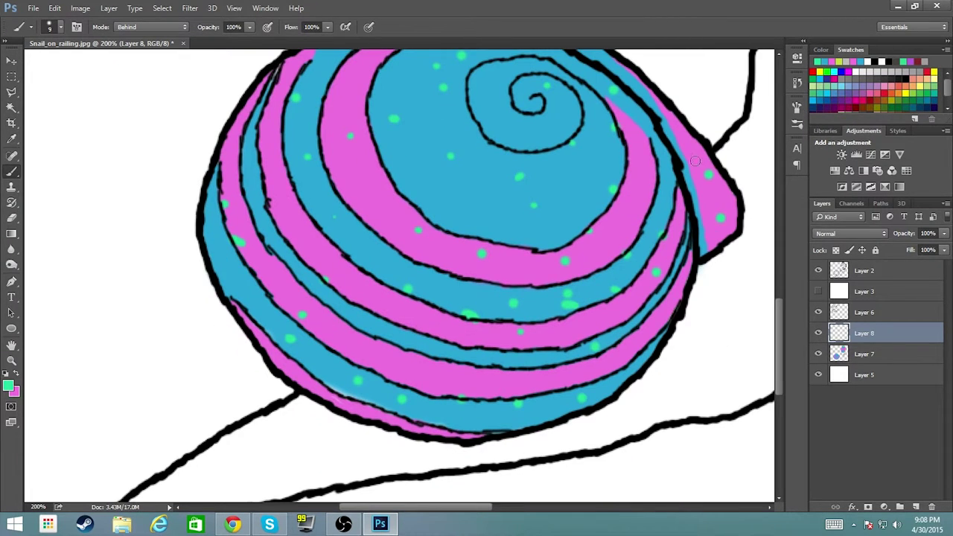
left_click_drag(432, 151, 488, 276)
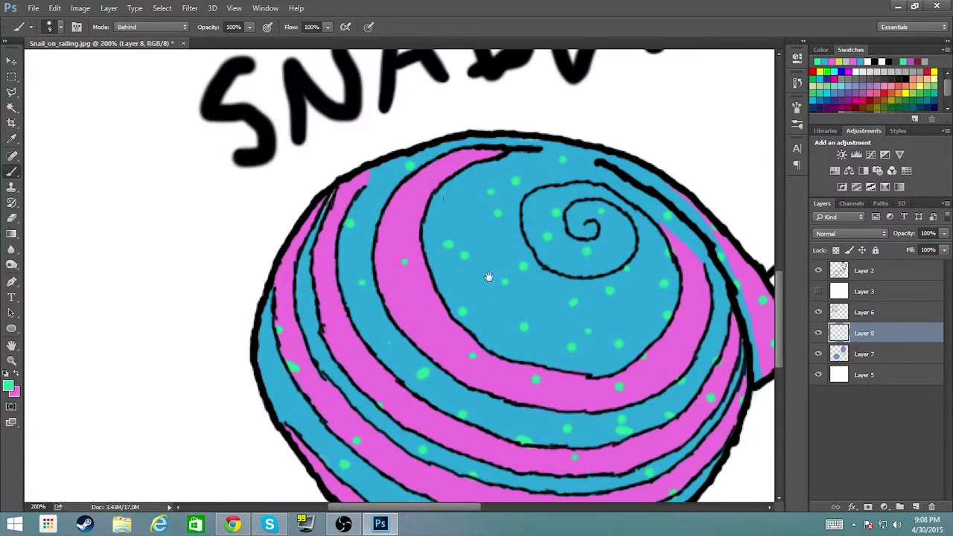
left_click_drag(940, 262, 915, 263)
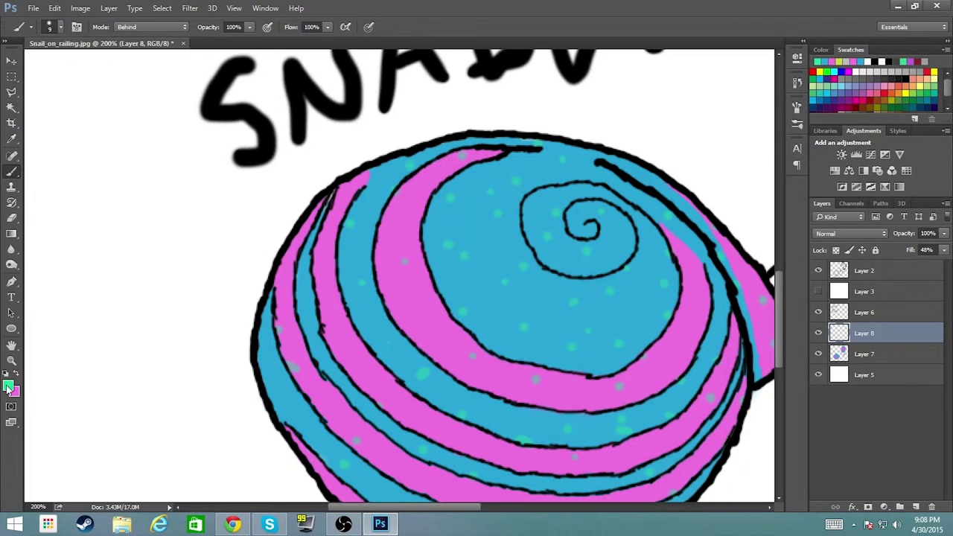
left_click(7, 386)
Choose purple as the foreground colour and Magic Wand-select the pink shell stripes
left_click(486, 213)
left_click(625, 181)
key("w")
key("alt+bracketleft")
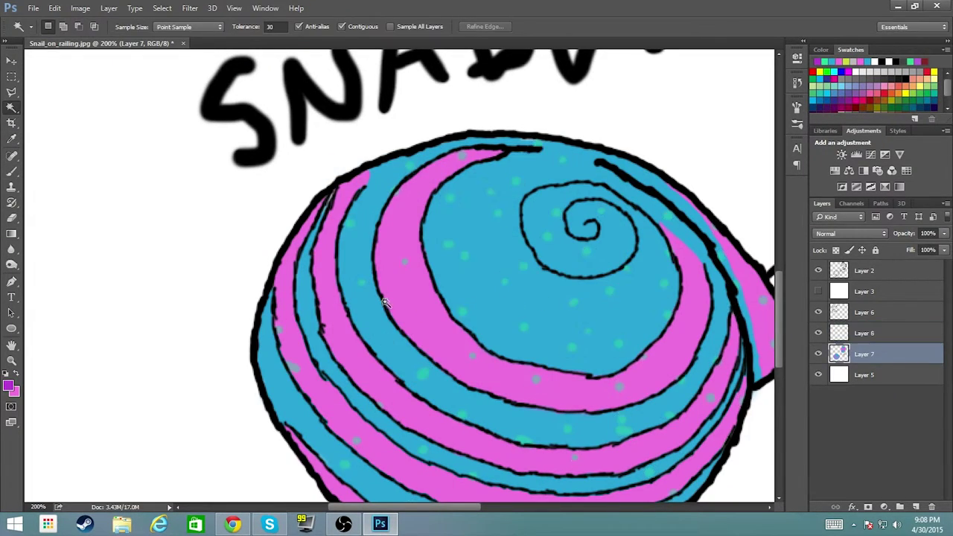
left_click(384, 301)
Fill the selected stripes with purple and deselect them
scroll(383, 342, "down", 3)
scroll(382, 373, "down", 2)
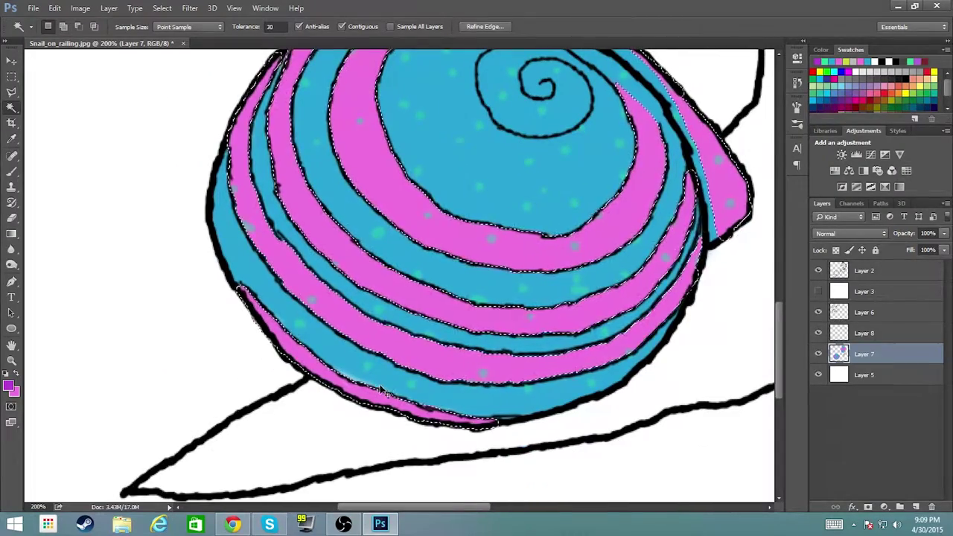
key("alt+BackSpace")
key("ctrl+d")
scroll(457, 291, "up", 2)
scroll(419, 351, "up", 3)
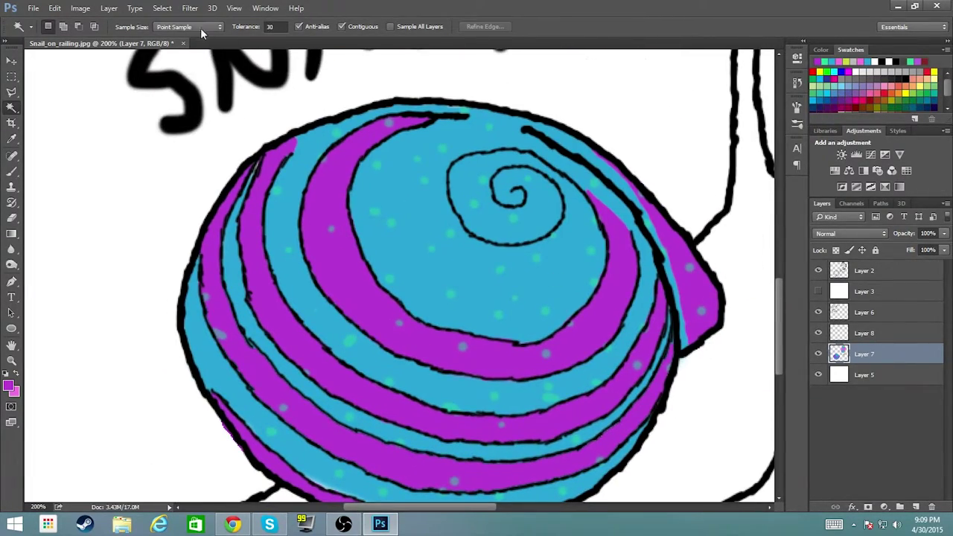
Cycle through the brush, eraser and eyedropper while scrolling, then reach the foreground colour picker
key("b")
key("e")
scroll(366, 298, "down", 3)
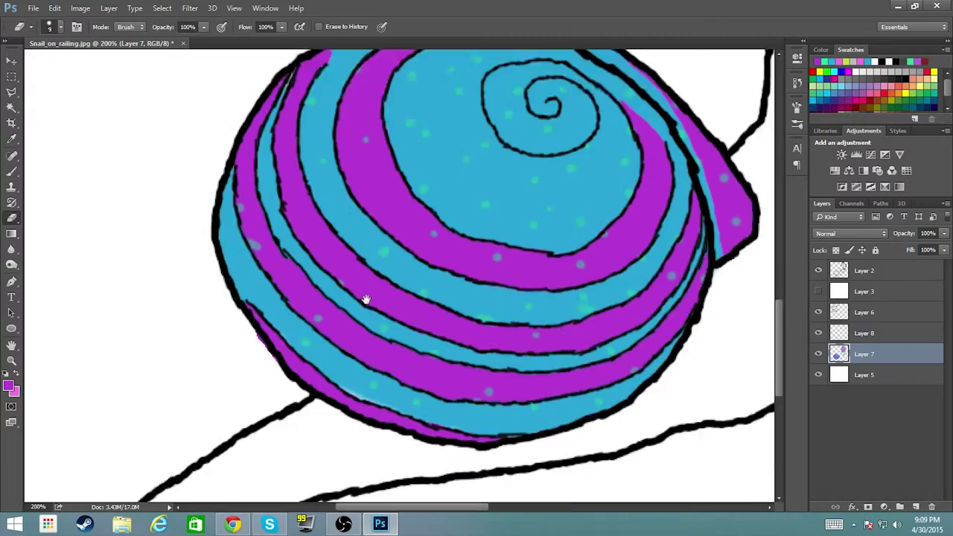
scroll(366, 302, "down", 3)
scroll(273, 309, "up", 2)
scroll(534, 410, "up", 5)
scroll(533, 410, "down", 5)
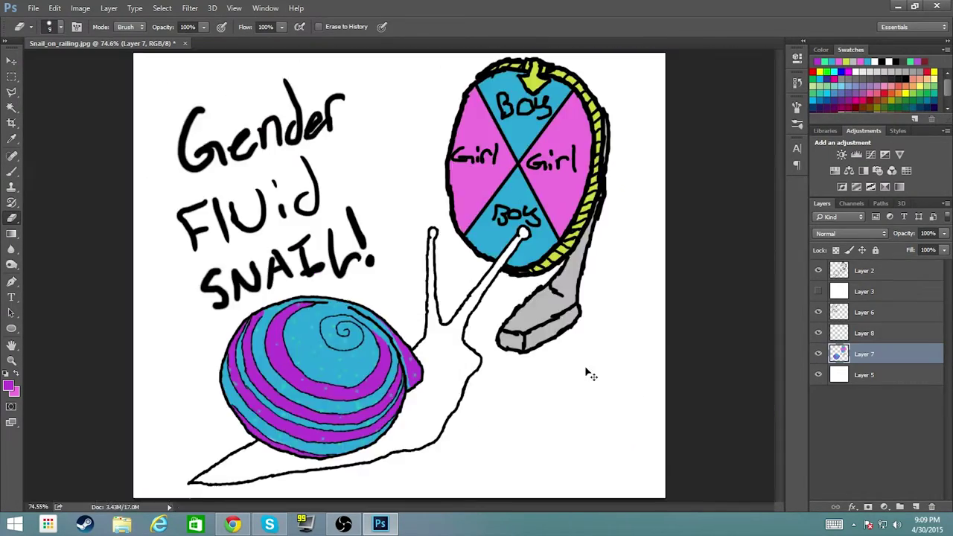
scroll(585, 372, "up", 5)
key("i")
left_click(9, 384)
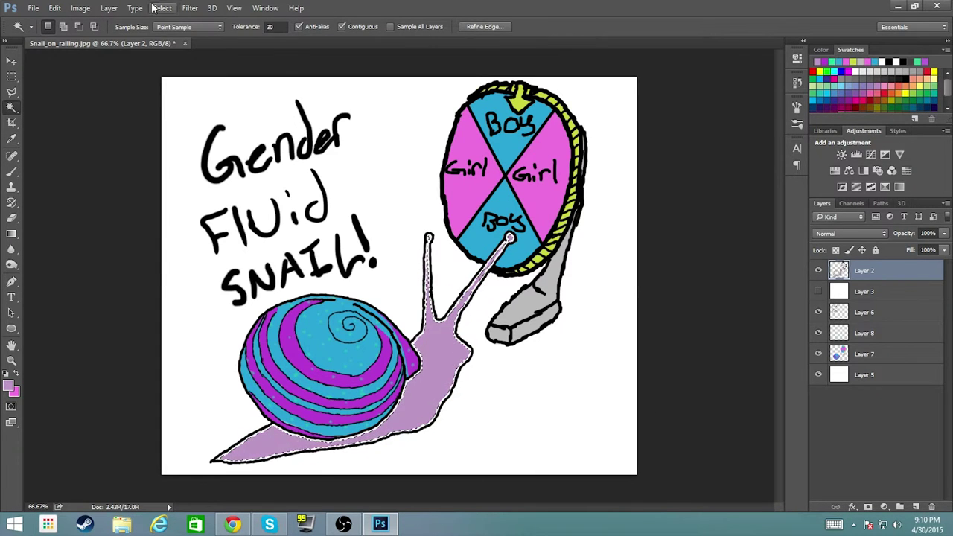
Expand the lavender body selection via Select > Modify, then make Layer 7 active and deselect
left_click(163, 7)
left_click(81, 206)
left_click(524, 257)
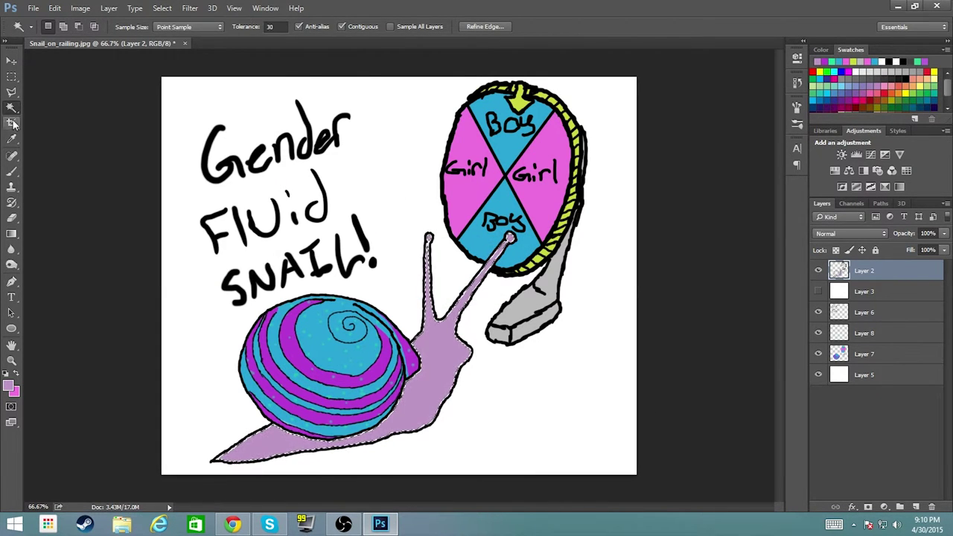
left_click(162, 8)
left_click(547, 266)
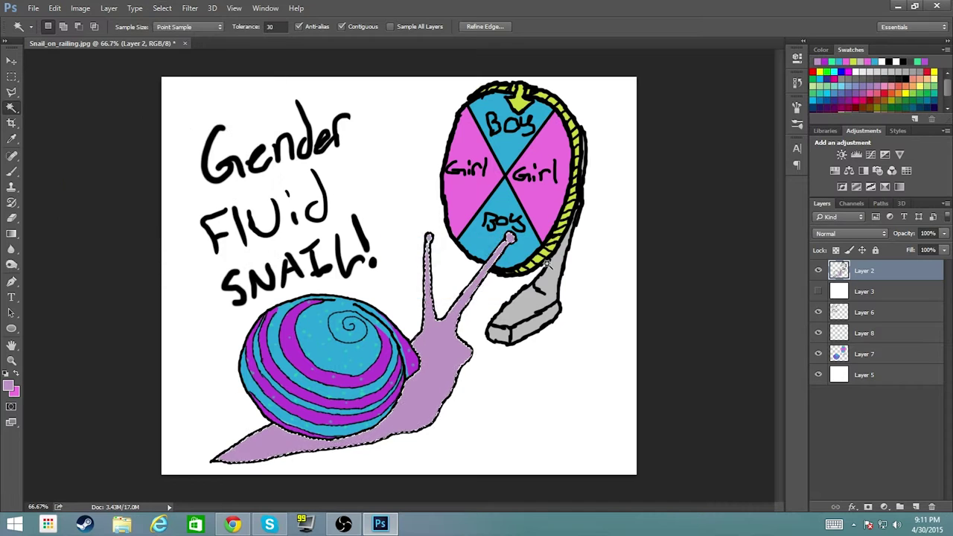
left_click(892, 354)
key("ctrl+d")
Add a new background layer and set the foreground colour to pink e19ad0
key("b")
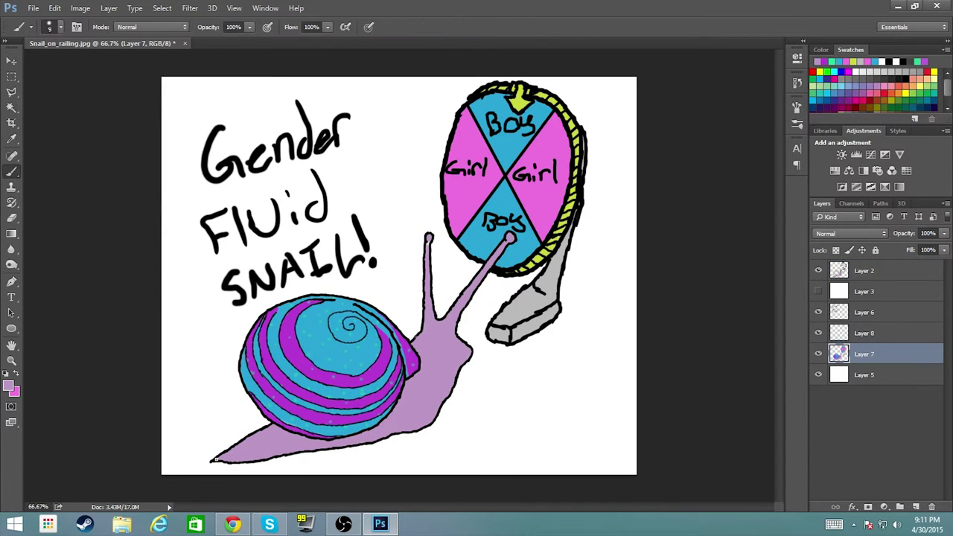
left_click(818, 290)
left_click(818, 290)
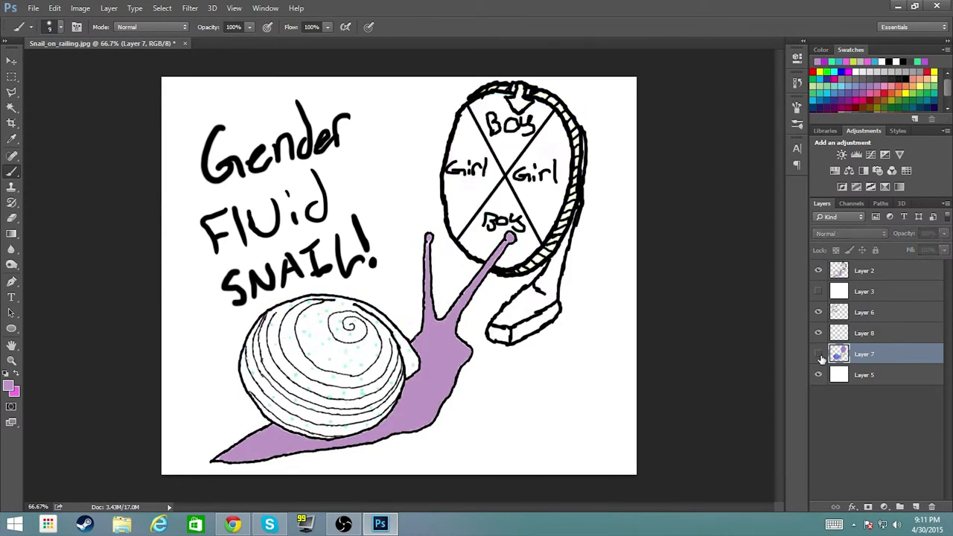
left_click(818, 290)
left_click(915, 506, "ctrl")
key("d")
left_click(8, 385)
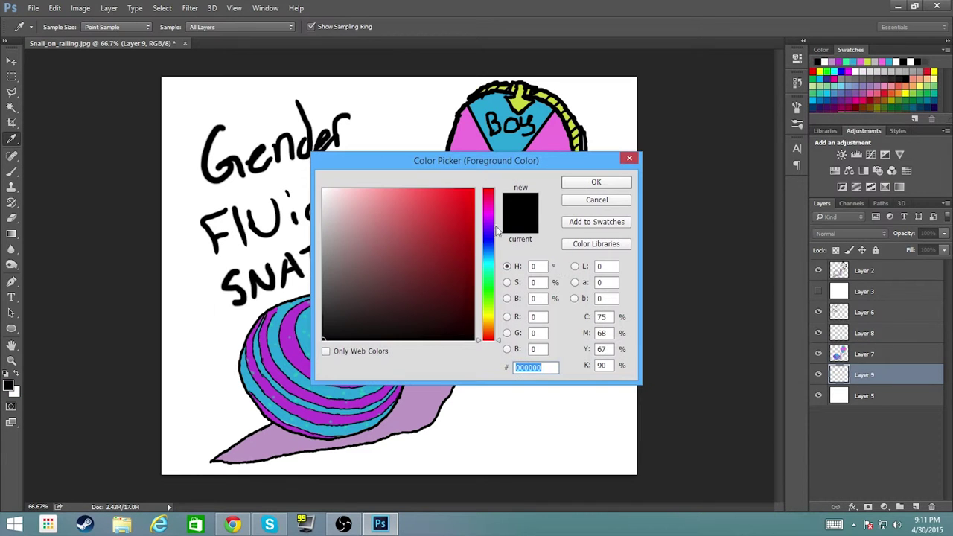
type("e19ad0")
key("Return")
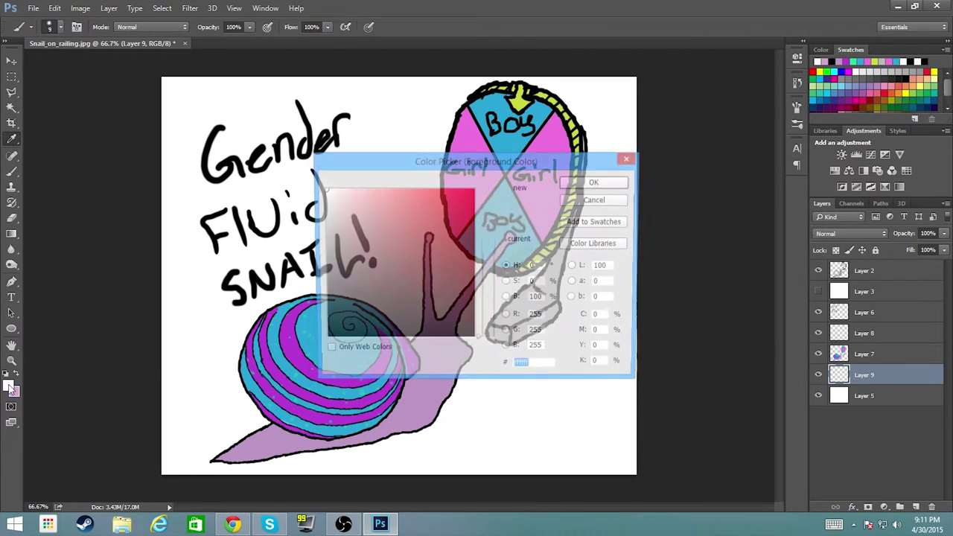
Swap colours and set light blue 8acbeb as the other gradient colour
key("x")
left_click(8, 385)
type("8acbeb")
left_click(596, 182)
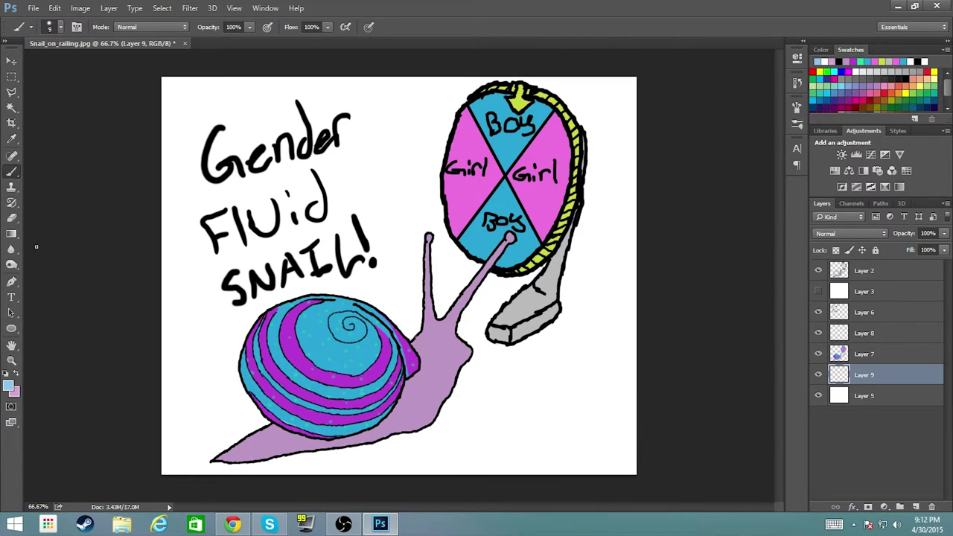
Drag a diagonal gradient, pink top-left to light blue bottom-right, and add a signature layer
key("g")
left_click(71, 29)
double_click(635, 331)
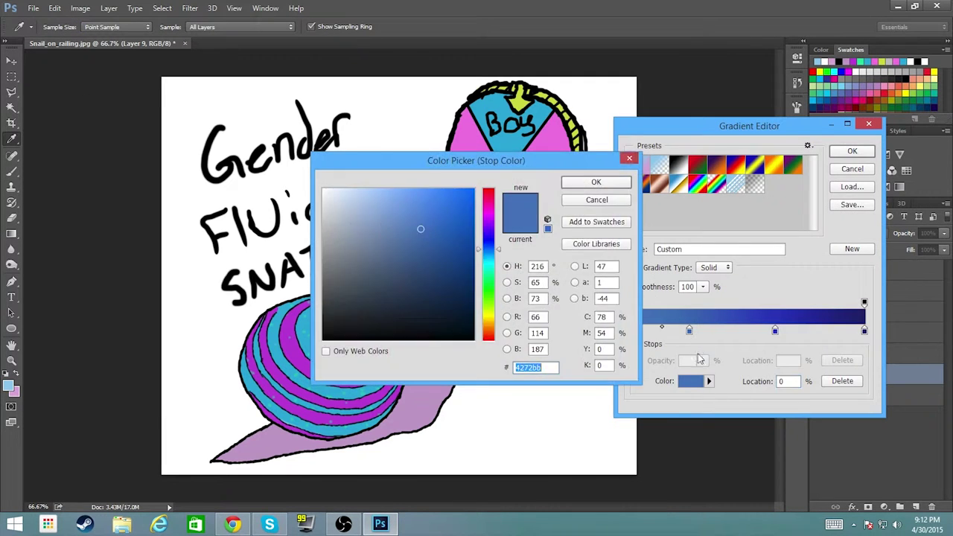
key("Return")
key("Return")
left_click_drag(202, 96, 531, 436)
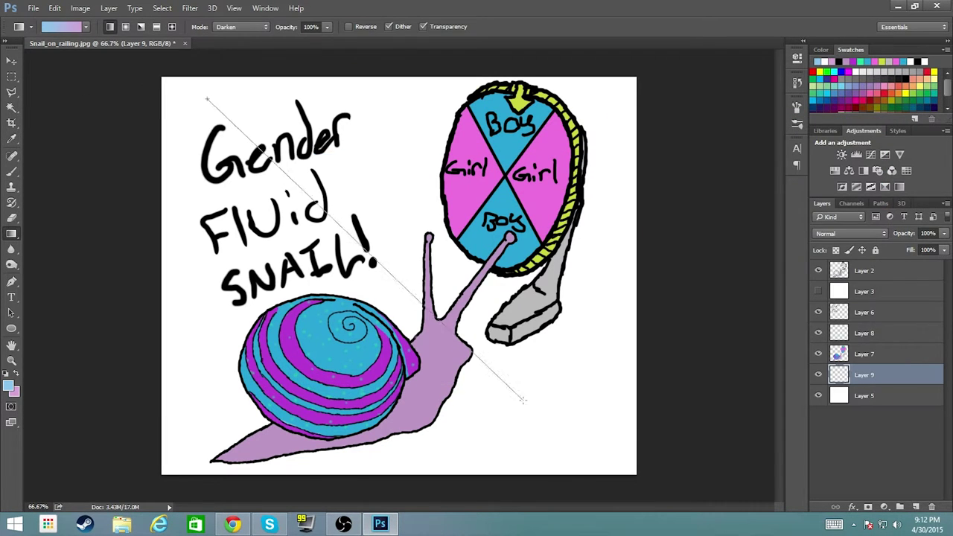
left_click_drag(508, 344, 278, 167)
left_click(350, 27)
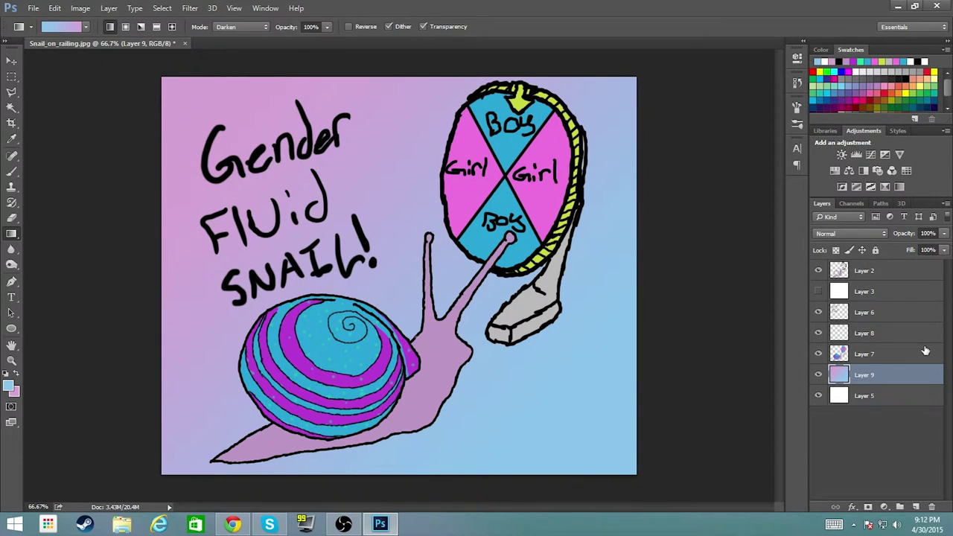
key("ctrl+shift+alt+n")
key("b")
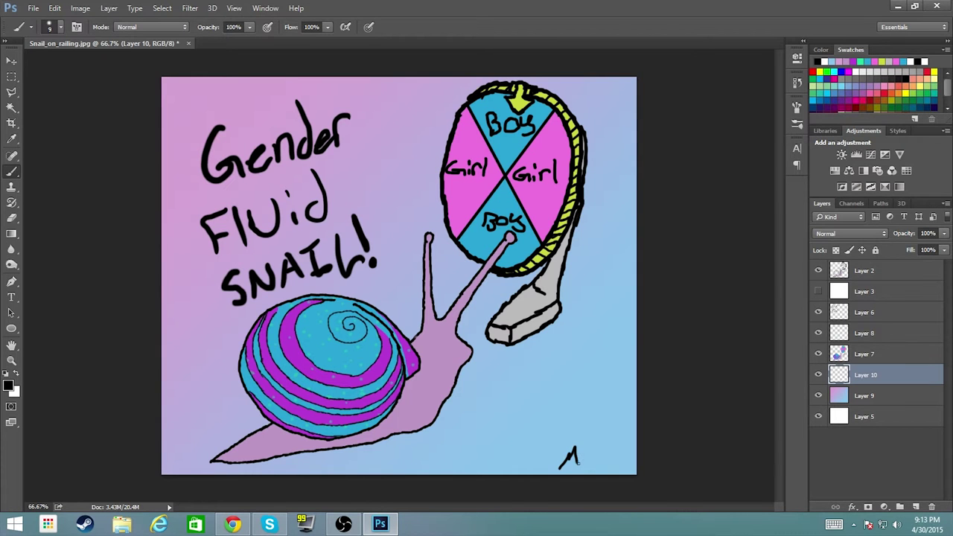
Brush the 'METRO' signature in black capitals in the zoomed-in bottom-right corner
key("ctrl+z")
key("ctrl+plus")
key("ctrl+plus")
scroll(507, 298, "down", 10)
scroll(485, 313, "right", 10)
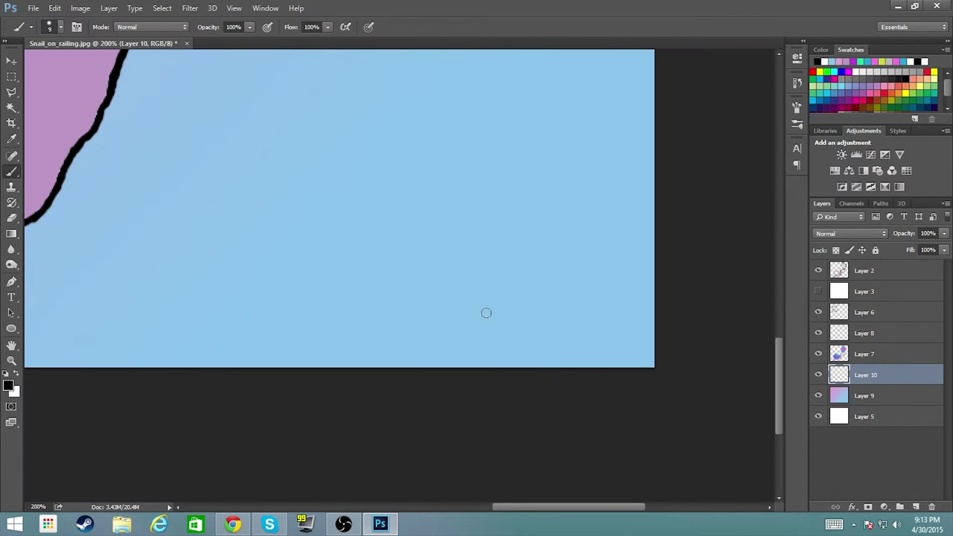
mouse_move(408, 340)
left_mouse_down()
mouse_move(459, 307)
mouse_move(476, 329)
left_mouse_up()
left_click_drag(507, 281, 514, 326)
left_click_drag(494, 305, 570, 318)
left_click_drag(592, 281, 593, 280)
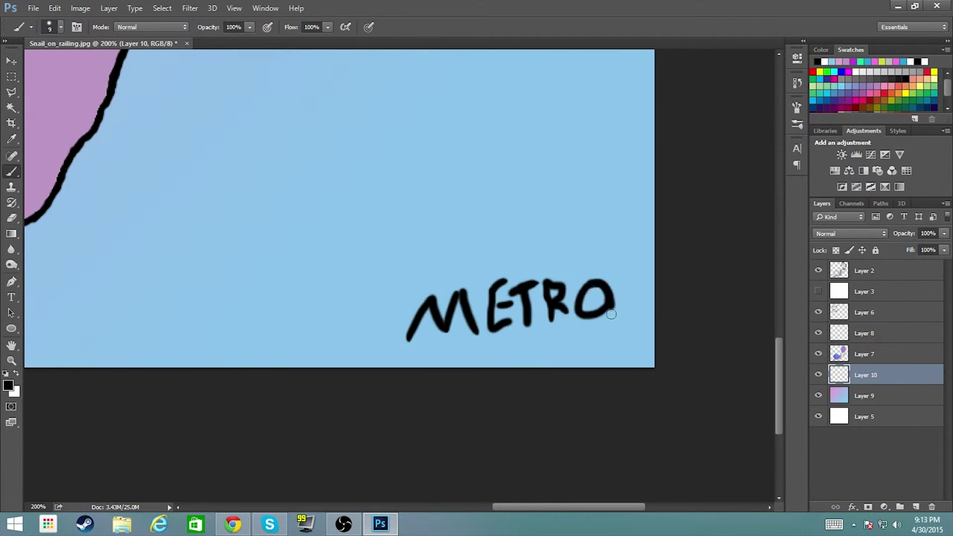
key("ctrl+z")
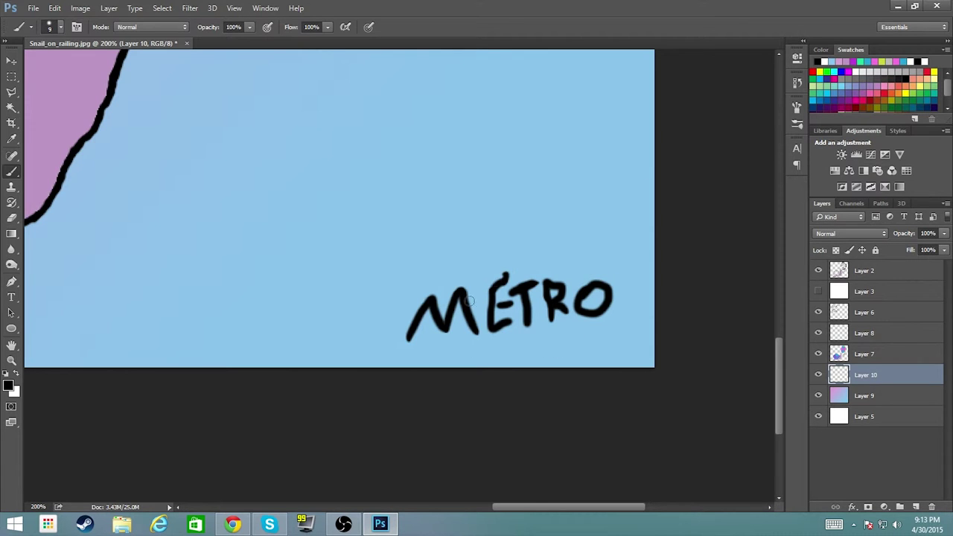
key("ctrl+0")
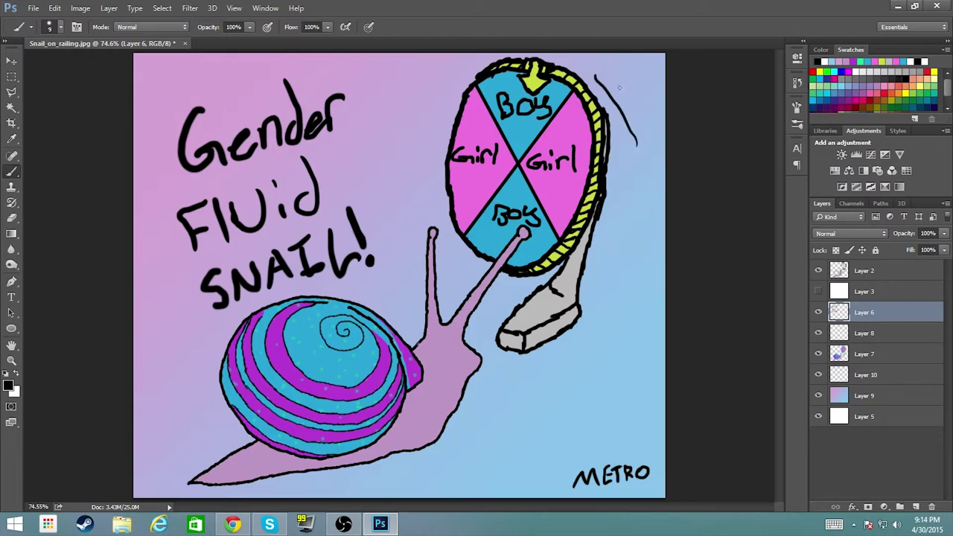
Revert to an earlier History state to discard the stray lines beside the wheel
left_click(797, 58)
left_click(722, 415)
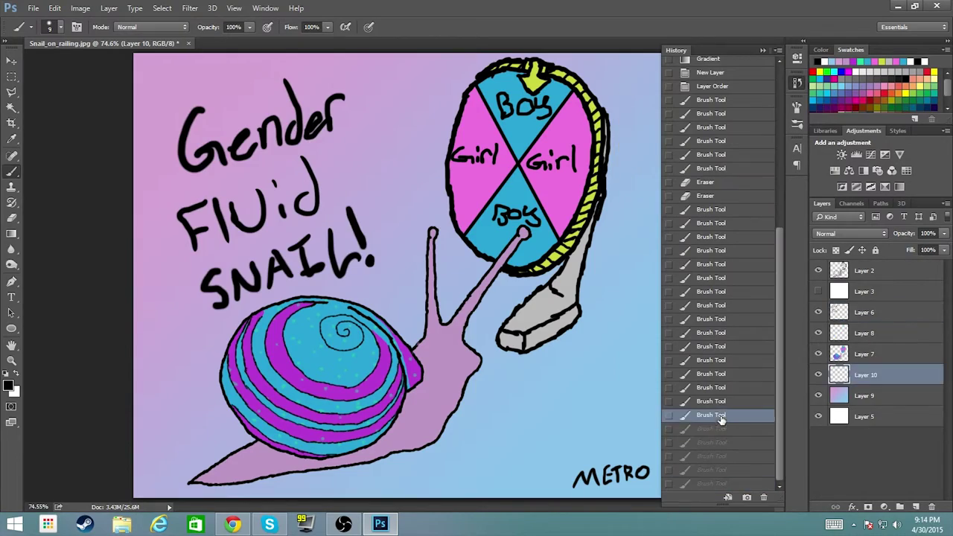
left_click(763, 54)
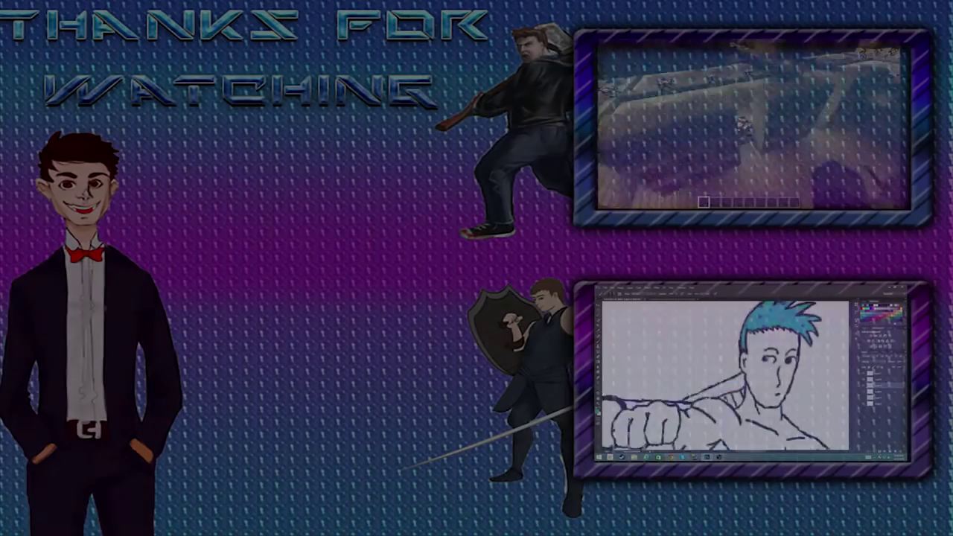